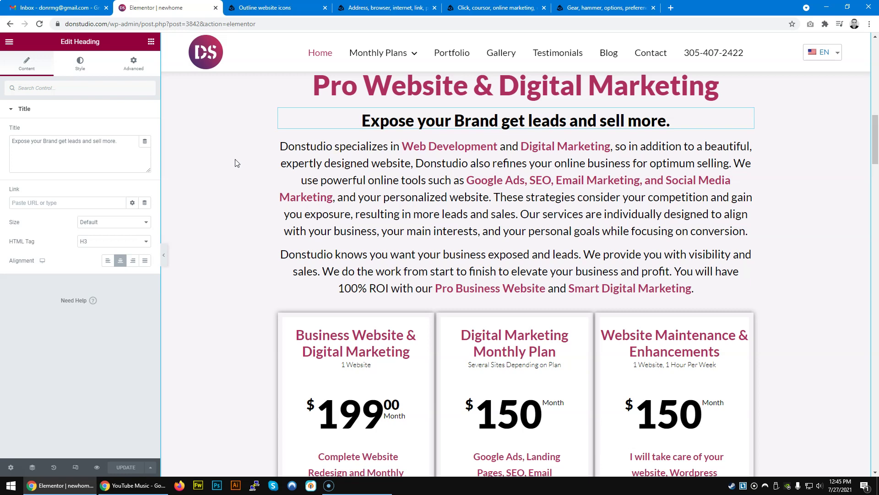
Scroll over the pricing cards, then bring up the Iconfinder page for the 'Address, browser, internet, link' www icon.
{"action": "scroll", "coordinate": [256, 211], "scroll_direction": "up", "scroll_amount": 10}
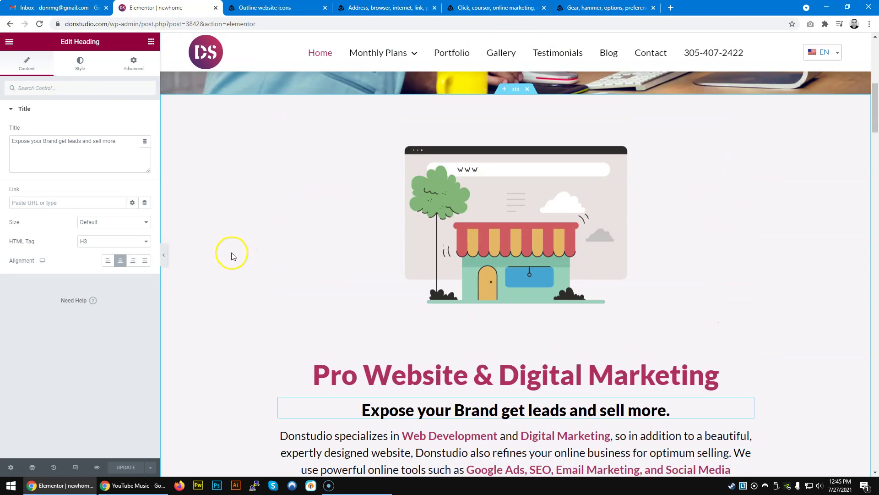
{"action": "scroll", "coordinate": [231, 257], "scroll_direction": "up", "scroll_amount": 4}
{"action": "scroll", "coordinate": [231, 256], "scroll_direction": "down", "scroll_amount": 7}
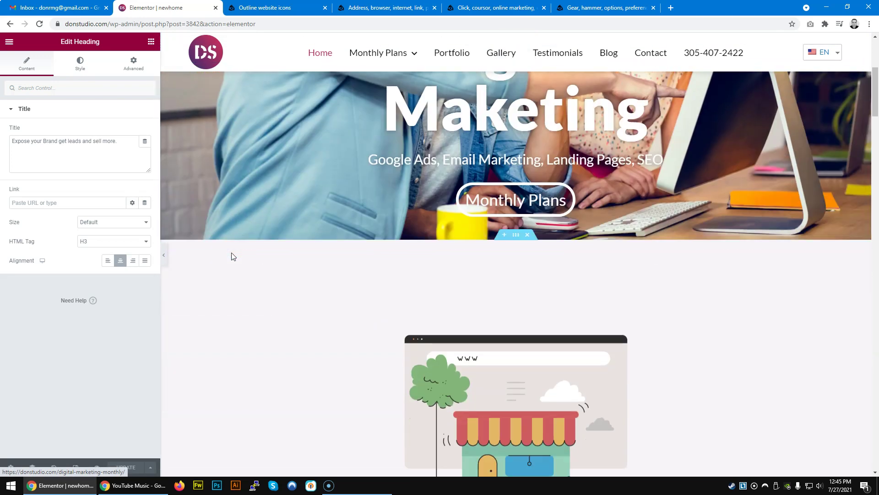
{"action": "scroll", "coordinate": [231, 256], "scroll_direction": "down", "scroll_amount": 8}
{"action": "scroll", "coordinate": [232, 256], "scroll_direction": "up", "scroll_amount": 7}
{"action": "scroll", "coordinate": [232, 257], "scroll_direction": "down", "scroll_amount": 5}
{"action": "scroll", "coordinate": [233, 256], "scroll_direction": "down", "scroll_amount": 15}
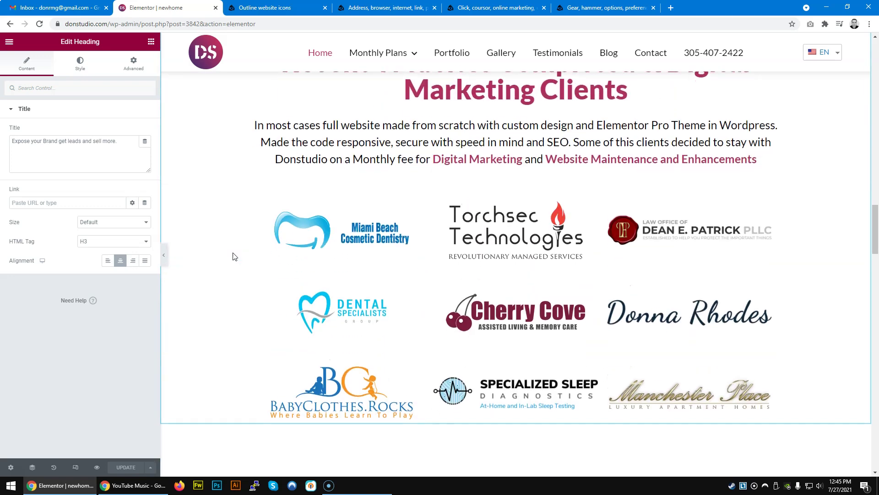
{"action": "scroll", "coordinate": [233, 256], "scroll_direction": "down", "scroll_amount": 5}
{"action": "scroll", "coordinate": [233, 256], "scroll_direction": "up", "scroll_amount": 15}
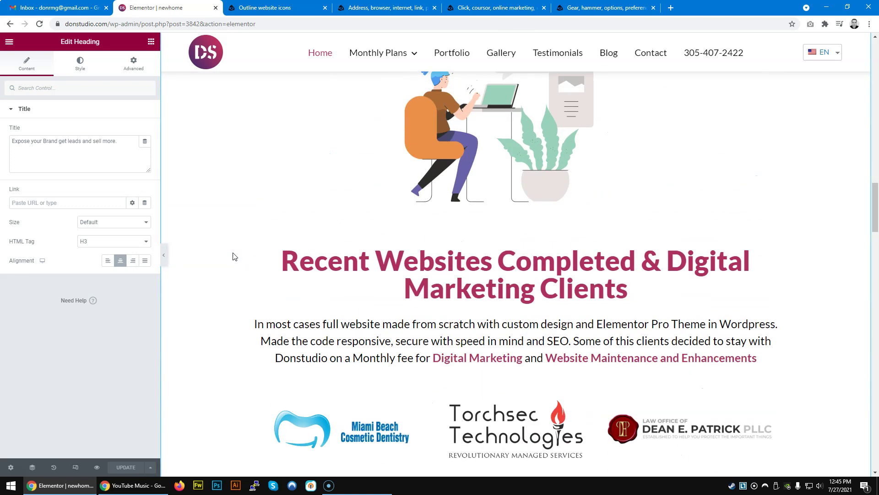
{"action": "scroll", "coordinate": [233, 256], "scroll_direction": "up", "scroll_amount": 3}
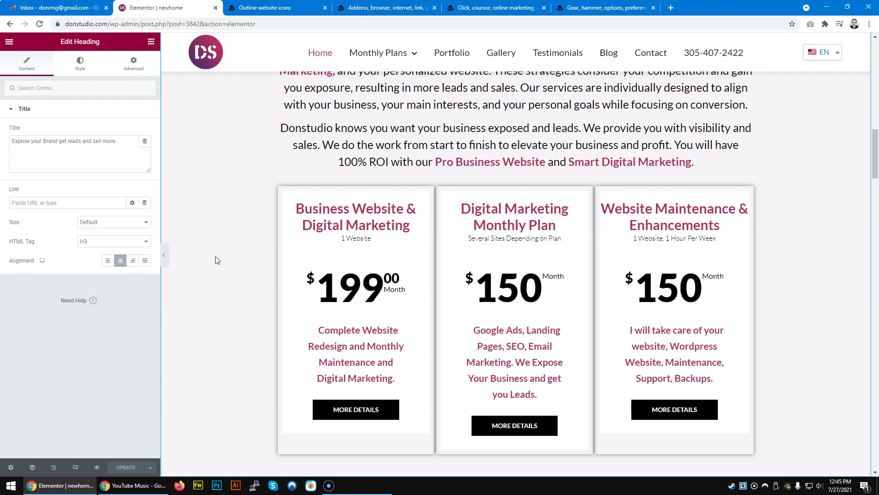
{"action": "scroll", "coordinate": [217, 260], "scroll_direction": "down", "scroll_amount": 4}
{"action": "scroll", "coordinate": [217, 263], "scroll_direction": "up", "scroll_amount": 6}
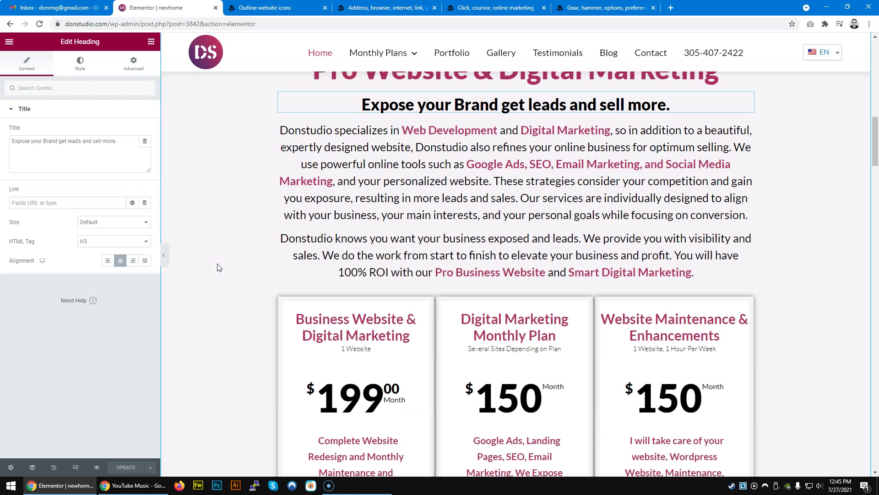
{"action": "scroll", "coordinate": [217, 267], "scroll_direction": "up", "scroll_amount": 5}
{"action": "scroll", "coordinate": [216, 267], "scroll_direction": "down", "scroll_amount": 9}
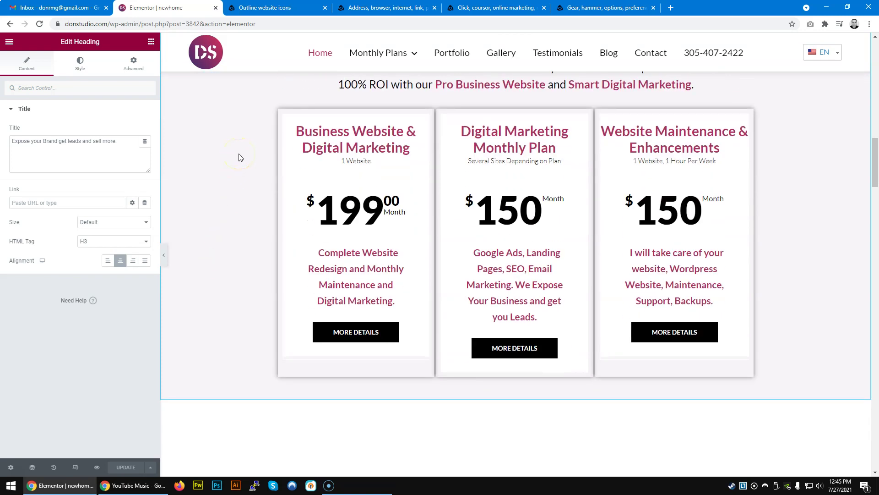
{"action": "left_click", "coordinate": [361, 13]}
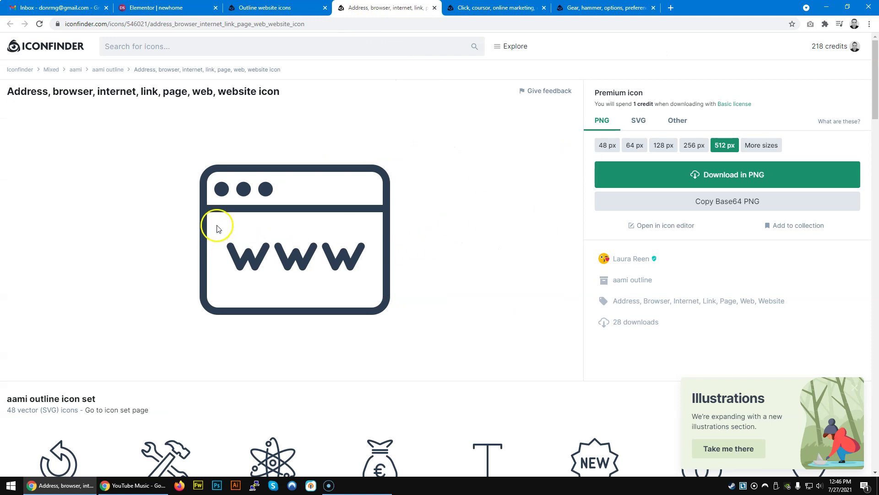
Browse the aami outline icon set and settle on 128 px for the www icon's PNG size.
{"action": "scroll", "coordinate": [183, 225], "scroll_direction": "down", "scroll_amount": 1}
{"action": "scroll", "coordinate": [128, 216], "scroll_direction": "down", "scroll_amount": 1}
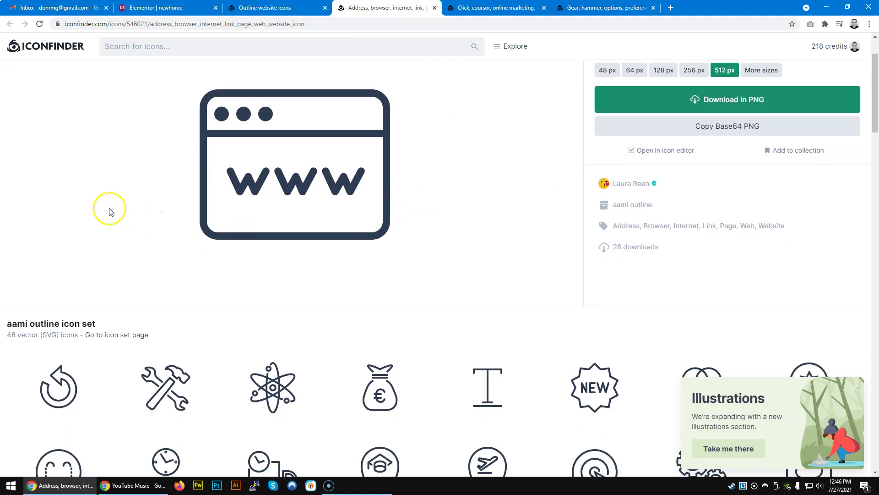
{"action": "scroll", "coordinate": [98, 203], "scroll_direction": "down", "scroll_amount": 4}
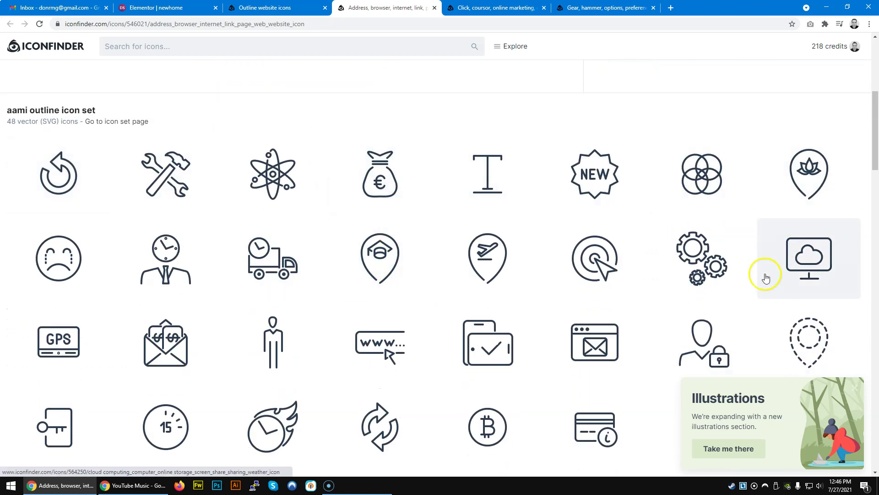
{"action": "scroll", "coordinate": [215, 316], "scroll_direction": "up", "scroll_amount": 6}
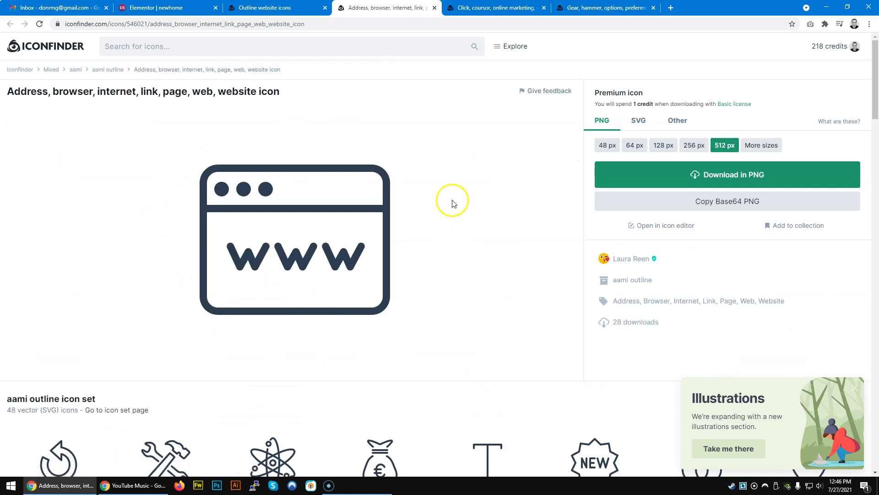
{"action": "left_click", "coordinate": [673, 154]}
{"action": "left_click", "coordinate": [634, 146]}
{"action": "left_click", "coordinate": [664, 147]}
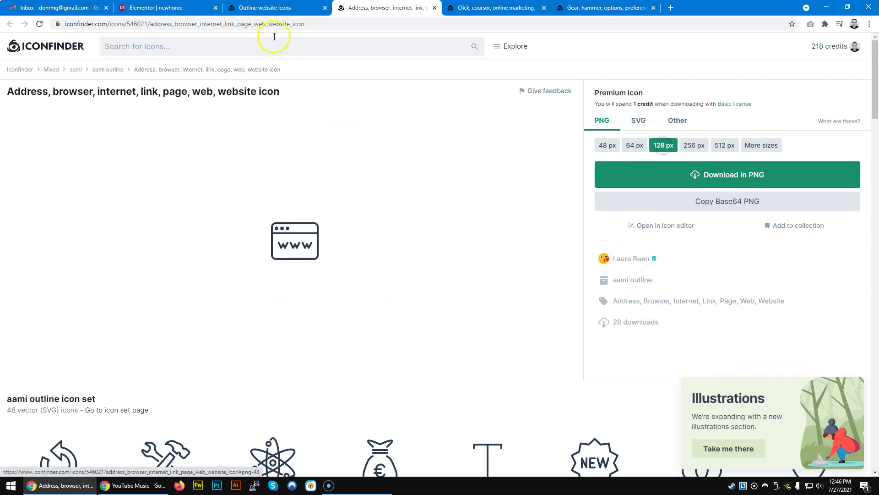
{"action": "left_click", "coordinate": [188, 8]}
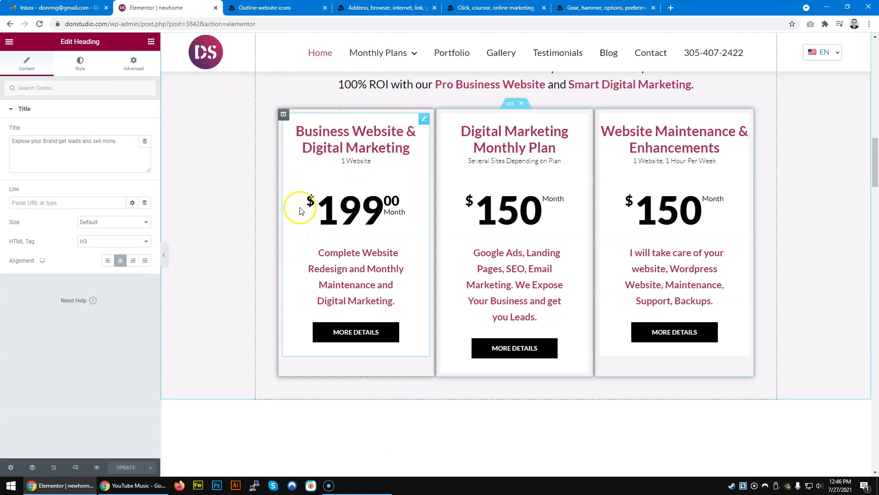
Download the www website icon as a 128 px PNG into Downloads, leaving 217 credits.
{"action": "mouse_move", "coordinate": [876, 175]}
{"action": "left_mouse_down"}
{"action": "mouse_move", "coordinate": [875, 274]}
{"action": "mouse_move", "coordinate": [872, 91]}
{"action": "mouse_move", "coordinate": [869, 178]}
{"action": "left_mouse_up"}
{"action": "scroll", "coordinate": [533, 217], "scroll_direction": "up", "scroll_amount": 2}
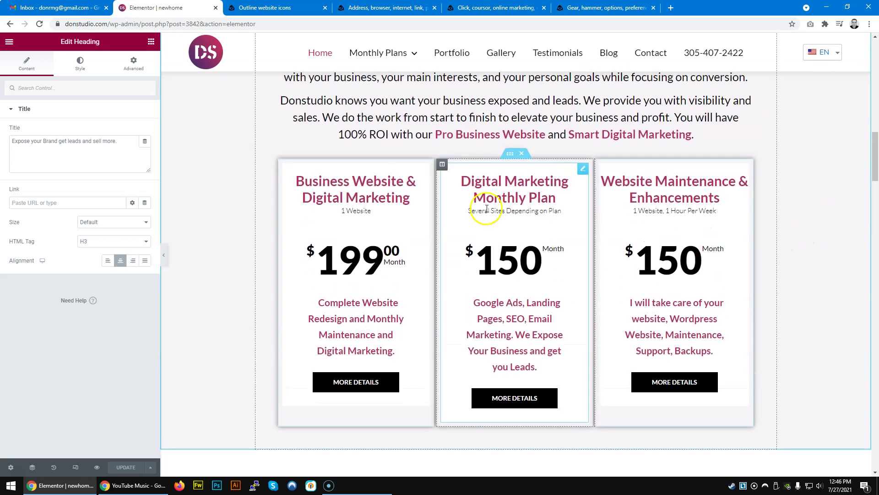
{"action": "left_click", "coordinate": [360, 8]}
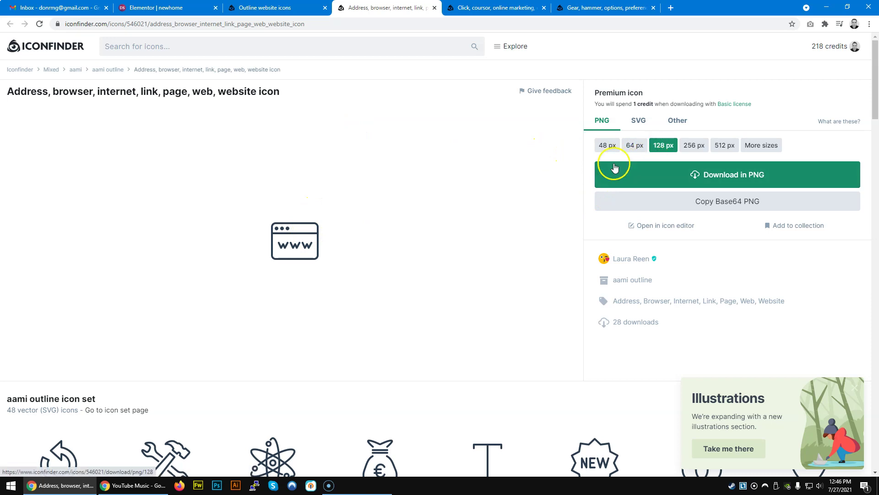
{"action": "left_click", "coordinate": [710, 182]}
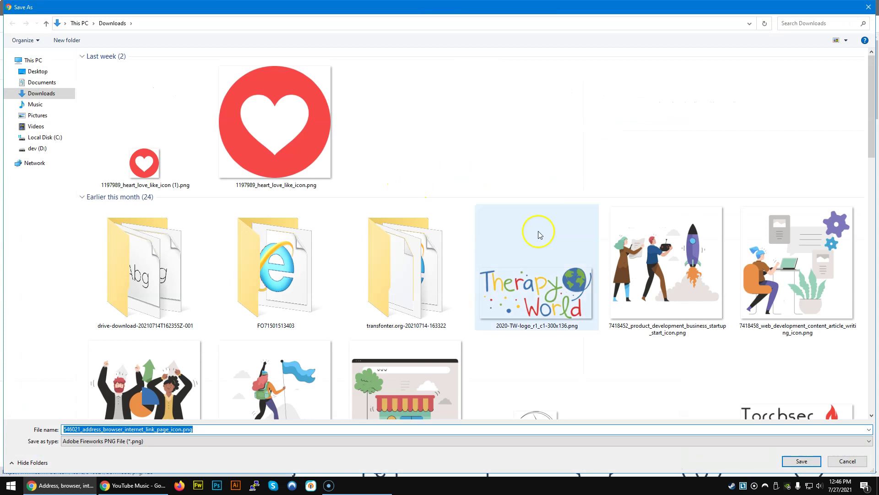
{"action": "left_click", "coordinate": [794, 463]}
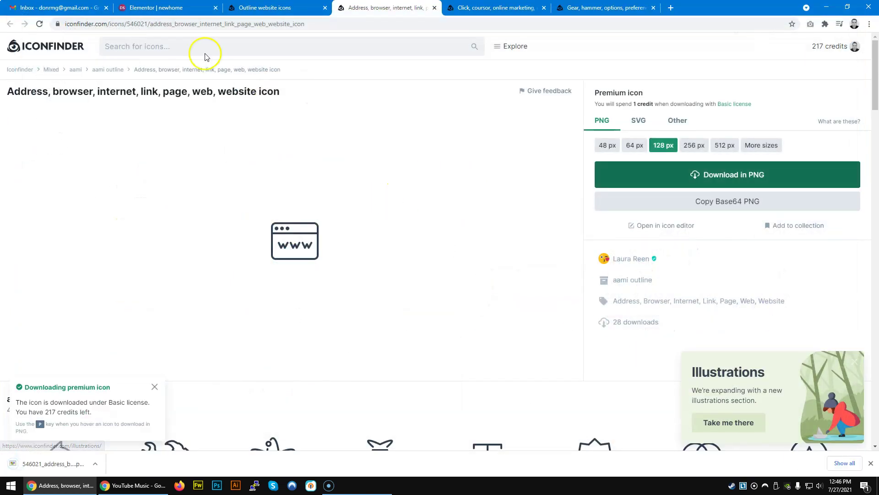
{"action": "left_click", "coordinate": [185, 8]}
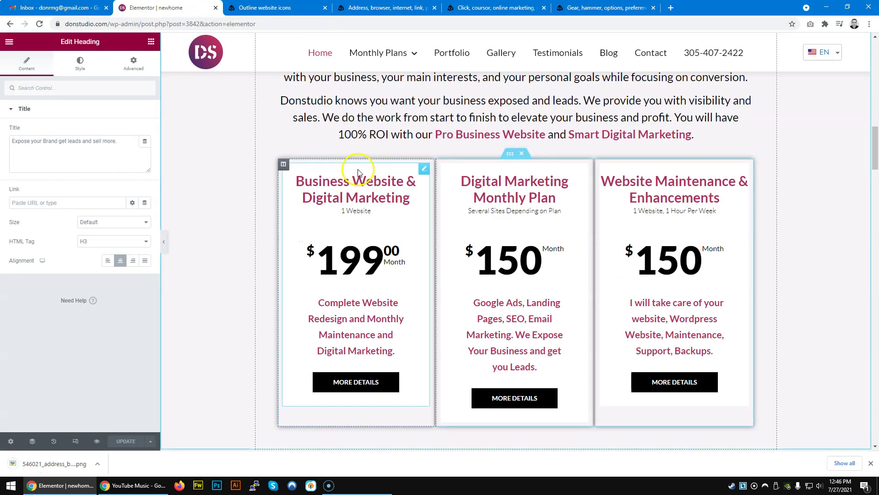
Add an Image widget with the uploaded www icon PNG atop the $199 Business Website & Digital Marketing card.
{"action": "left_click", "coordinate": [151, 41]}
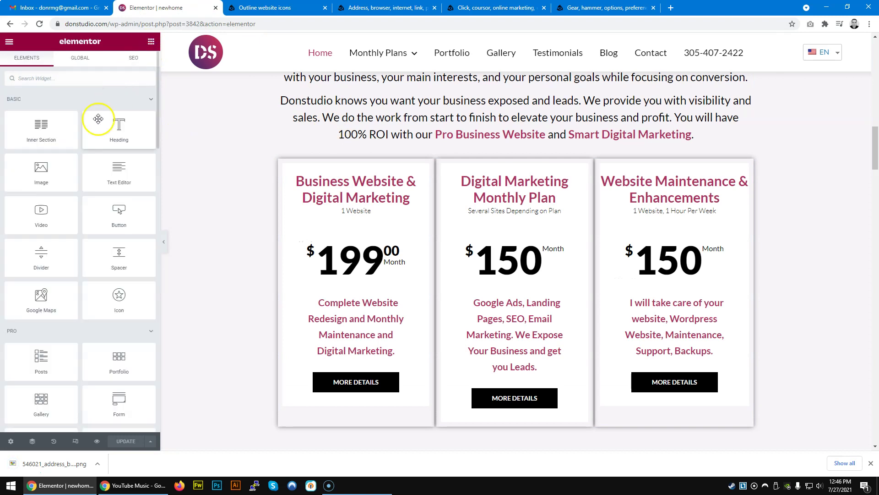
{"action": "left_click_drag", "start_coordinate": [56, 167], "coordinate": [370, 176]}
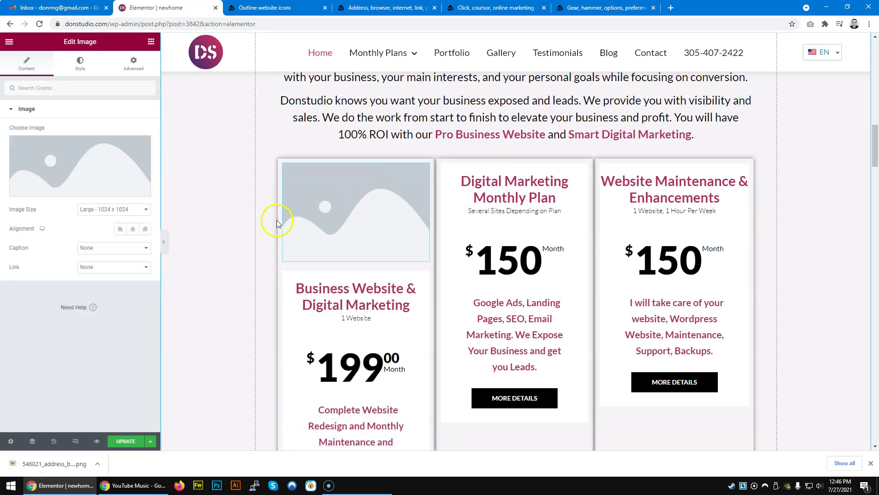
{"action": "left_click", "coordinate": [101, 168]}
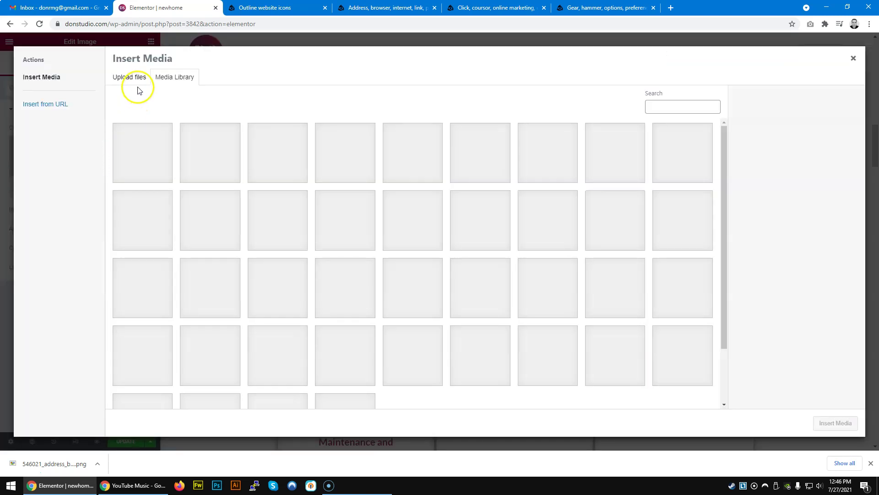
{"action": "left_click", "coordinate": [138, 81]}
{"action": "left_click", "coordinate": [457, 227]}
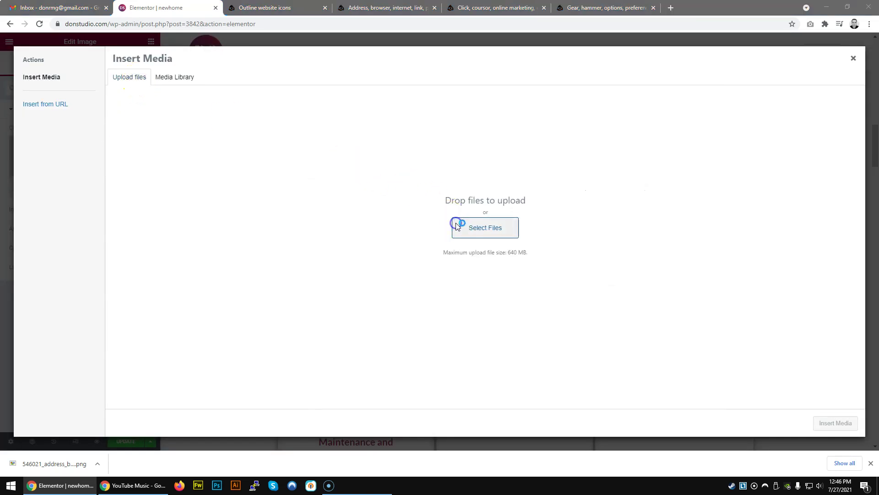
{"action": "double_click", "coordinate": [156, 113]}
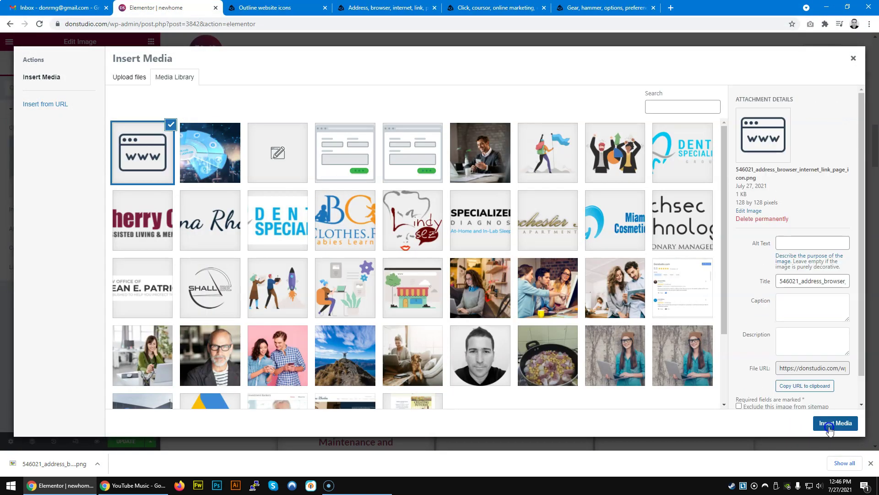
{"action": "left_click", "coordinate": [831, 425]}
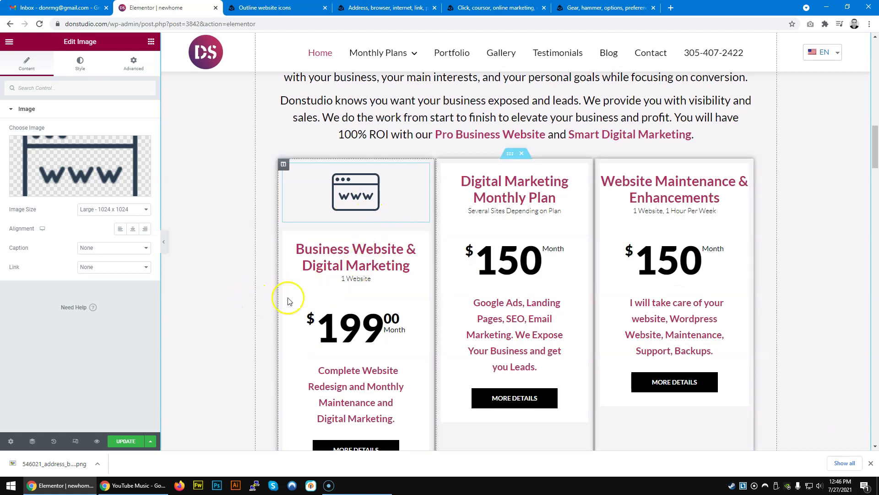
{"action": "scroll", "coordinate": [325, 302], "scroll_direction": "down", "scroll_amount": 2}
Give the first pricing card's column a classic #FFFFFF background and update the page.
{"action": "scroll", "coordinate": [218, 341], "scroll_direction": "up", "scroll_amount": 2}
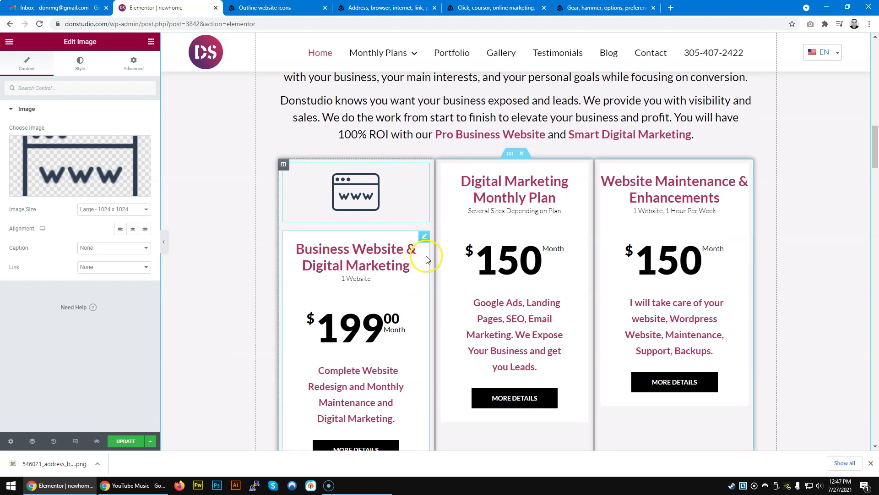
{"action": "left_click", "coordinate": [425, 236]}
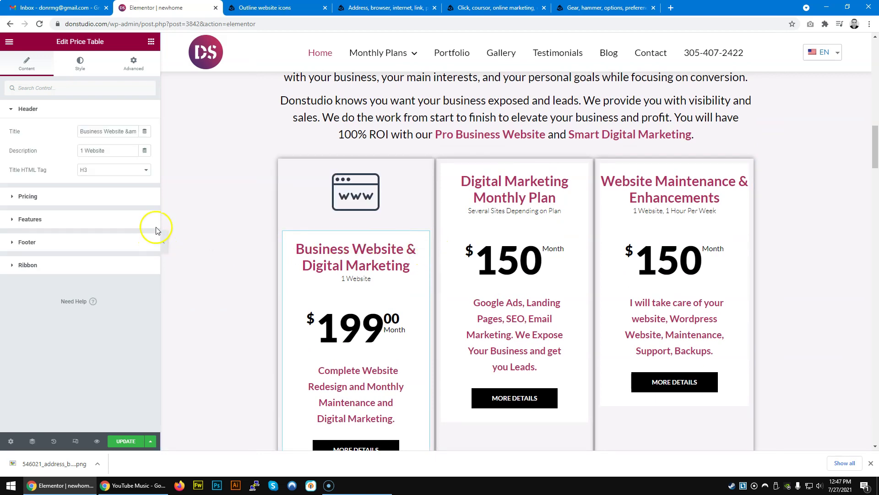
{"action": "scroll", "coordinate": [330, 316], "scroll_direction": "down", "scroll_amount": 2}
{"action": "scroll", "coordinate": [412, 306], "scroll_direction": "up", "scroll_amount": 2}
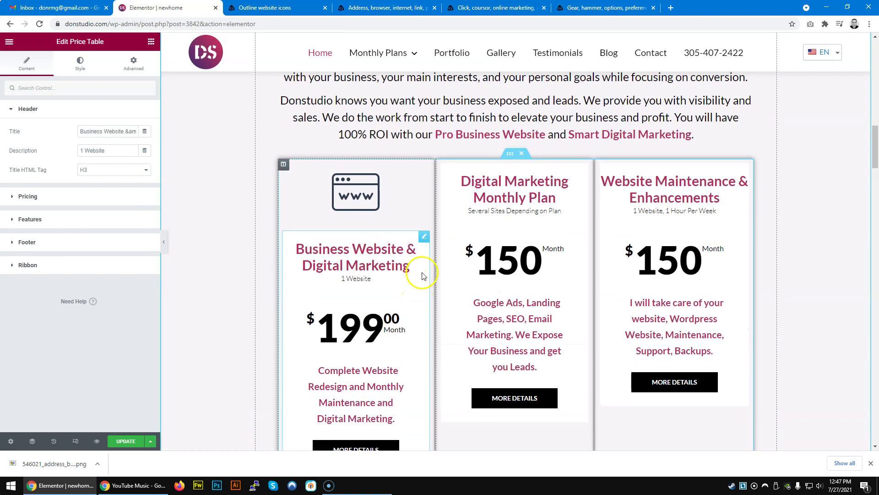
{"action": "left_click", "coordinate": [283, 166]}
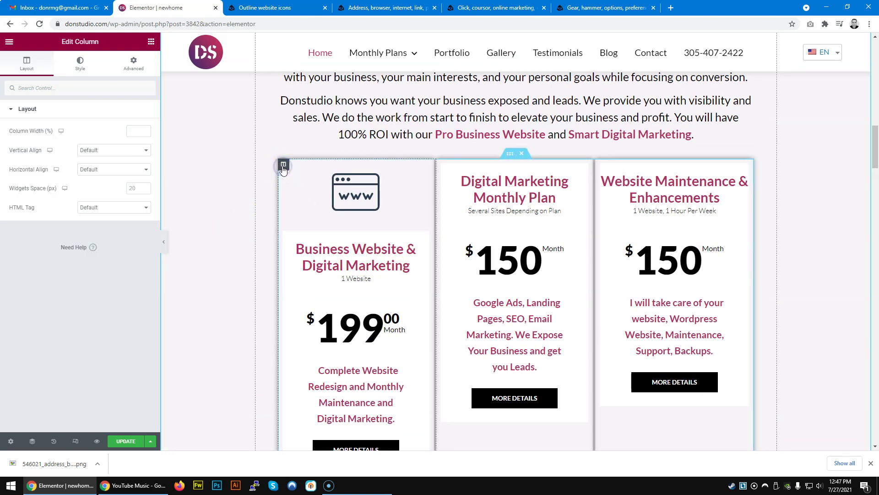
{"action": "left_click", "coordinate": [88, 72]}
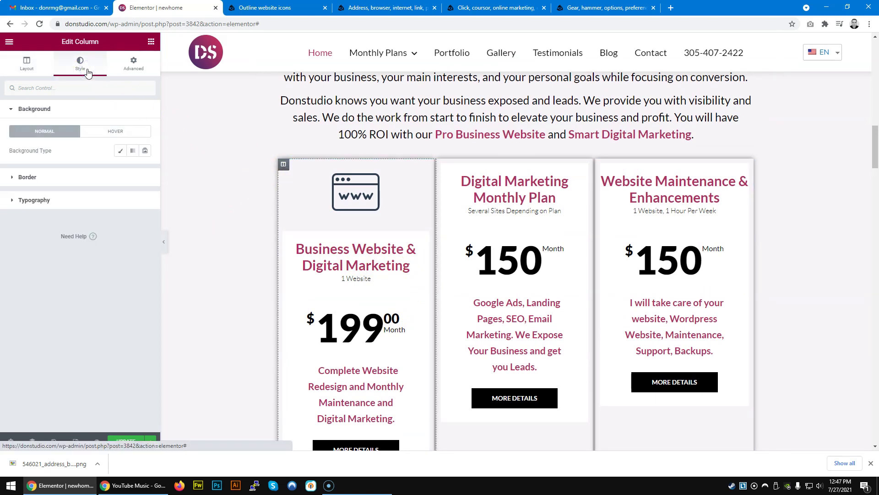
{"action": "left_click", "coordinate": [120, 150]}
{"action": "left_click", "coordinate": [141, 170]}
{"action": "left_click_drag", "start_coordinate": [59, 206], "coordinate": [20, 196]}
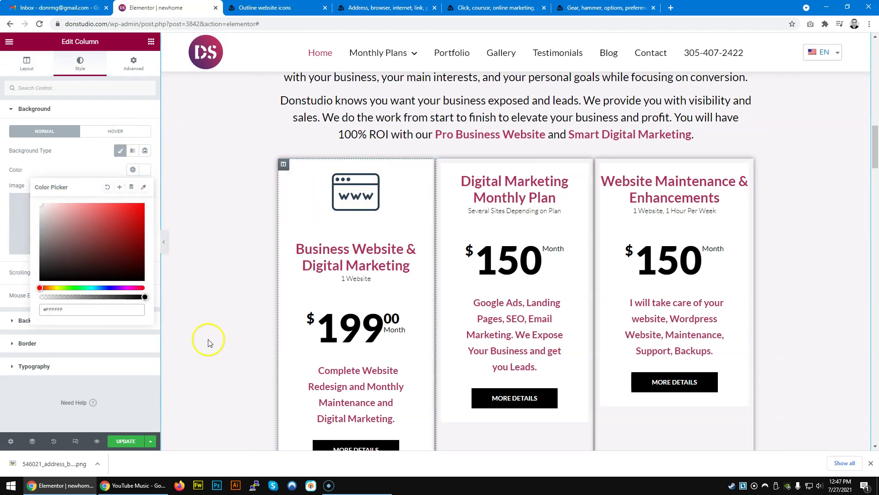
{"action": "left_click", "coordinate": [128, 442]}
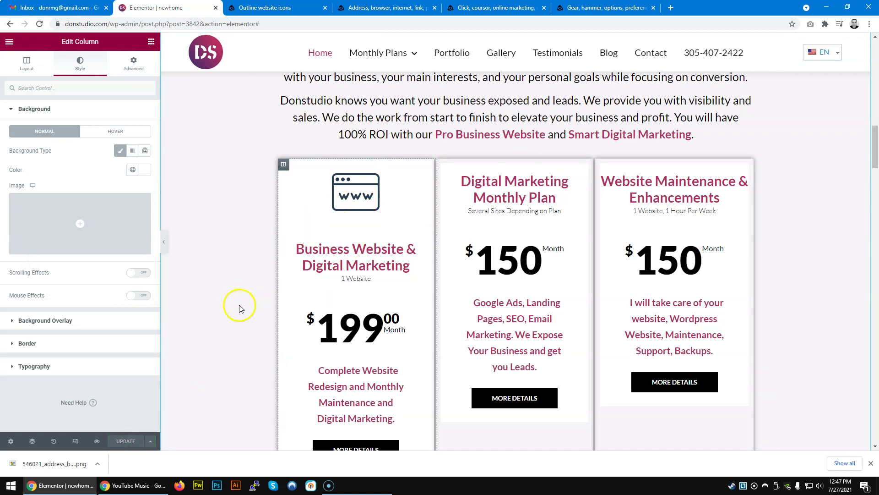
Try Medium and Thumbnail sizes on the www icon image, then set its Image Size to Full.
{"action": "scroll", "coordinate": [238, 302], "scroll_direction": "up", "scroll_amount": 2}
{"action": "scroll", "coordinate": [238, 309], "scroll_direction": "down", "scroll_amount": 3}
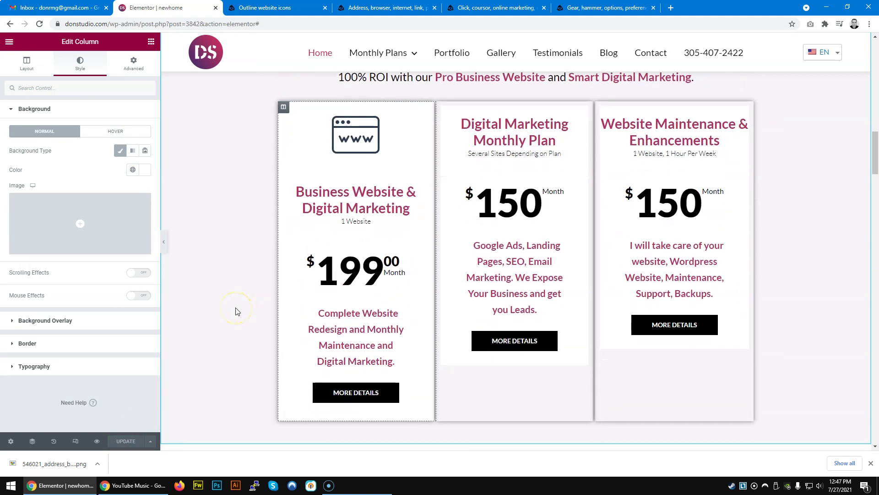
{"action": "left_click", "coordinate": [361, 147]}
{"action": "scroll", "coordinate": [274, 246], "scroll_direction": "up", "scroll_amount": 3}
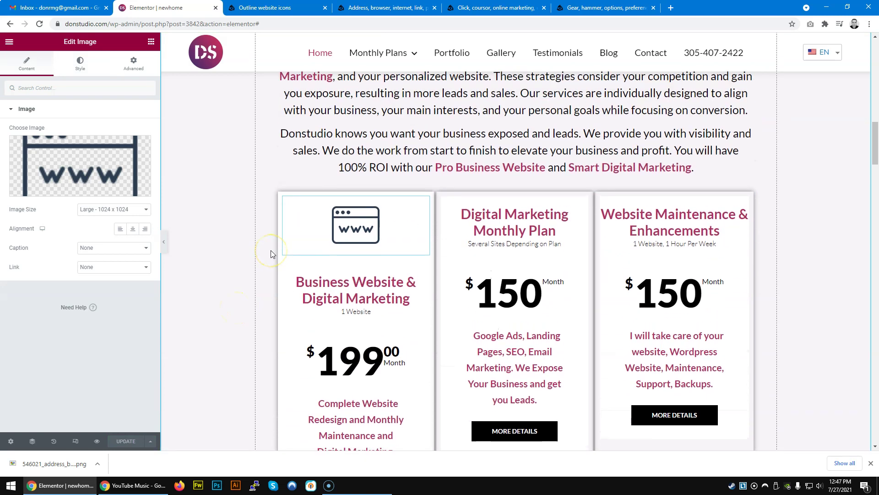
{"action": "left_click", "coordinate": [134, 212]}
{"action": "left_click", "coordinate": [129, 226]}
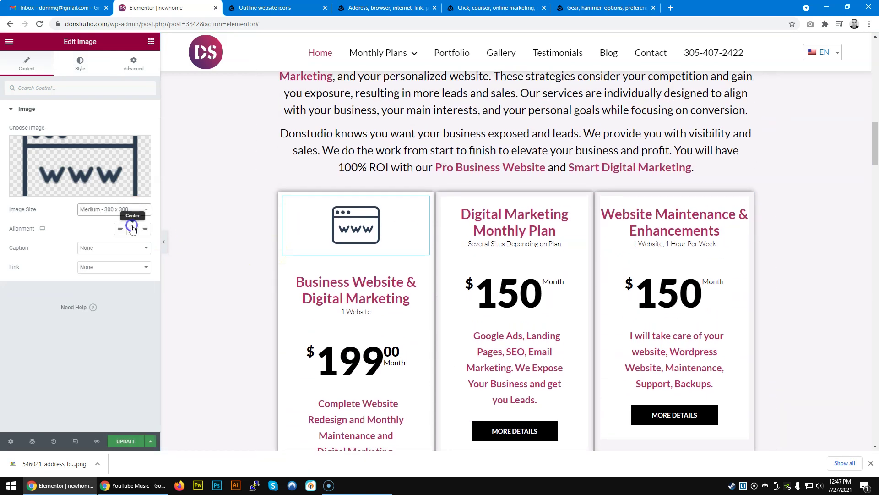
{"action": "left_click", "coordinate": [131, 209]}
{"action": "left_click", "coordinate": [130, 220]}
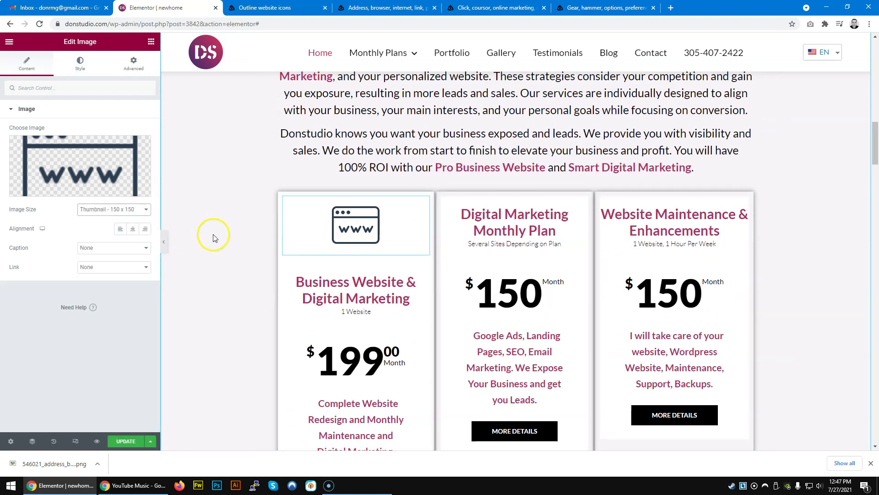
{"action": "left_click", "coordinate": [145, 211]}
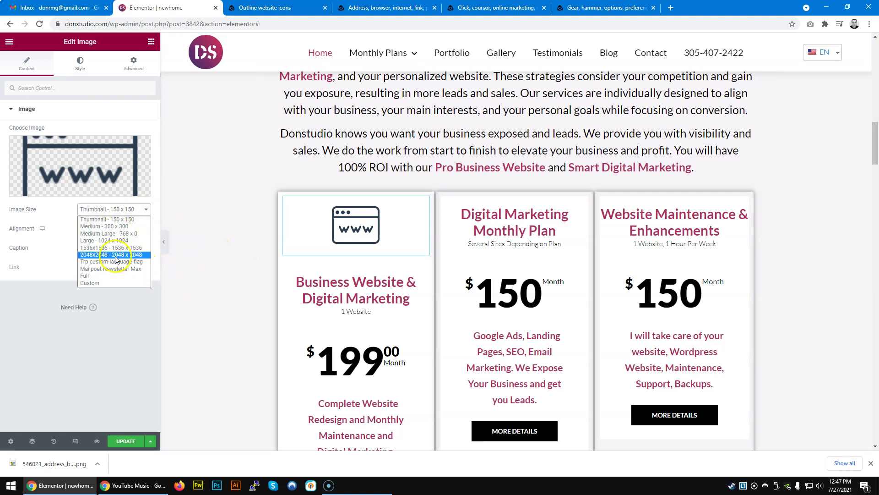
{"action": "left_click", "coordinate": [215, 255]}
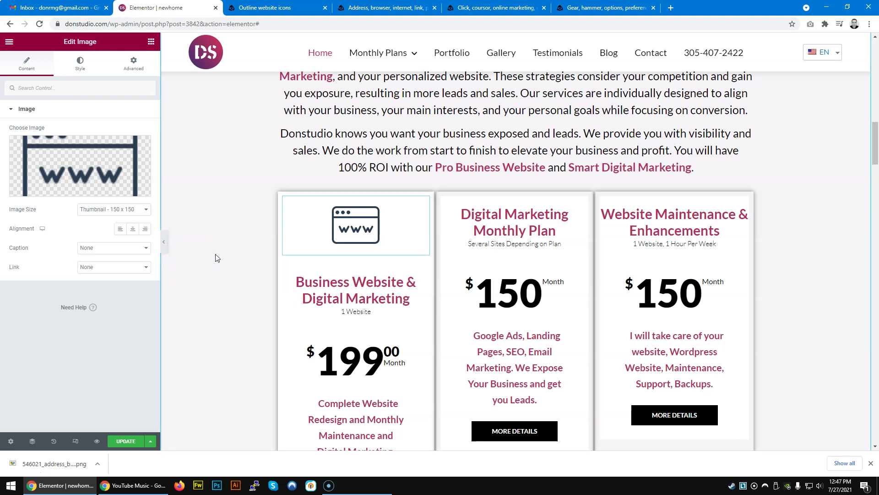
{"action": "left_click", "coordinate": [129, 209]}
{"action": "left_click", "coordinate": [123, 277]}
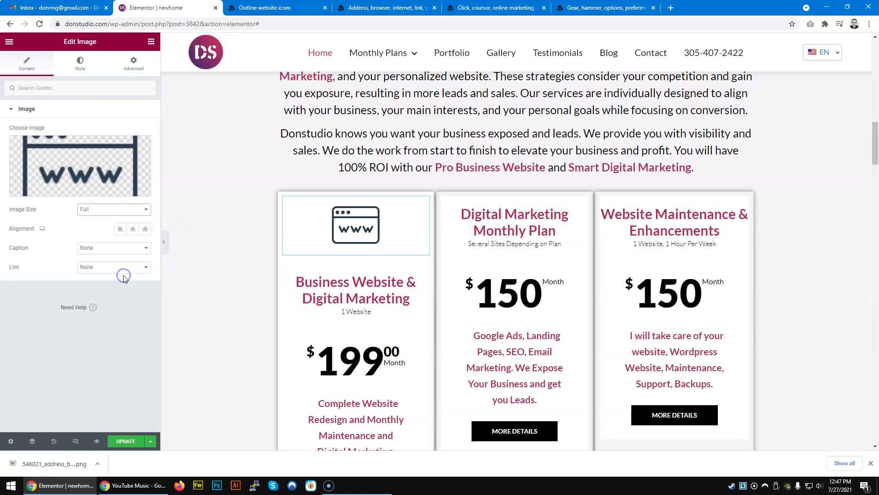
Download the www website icon from Iconfinder as a 64 px PNG into Downloads.
{"action": "left_click", "coordinate": [399, 8]}
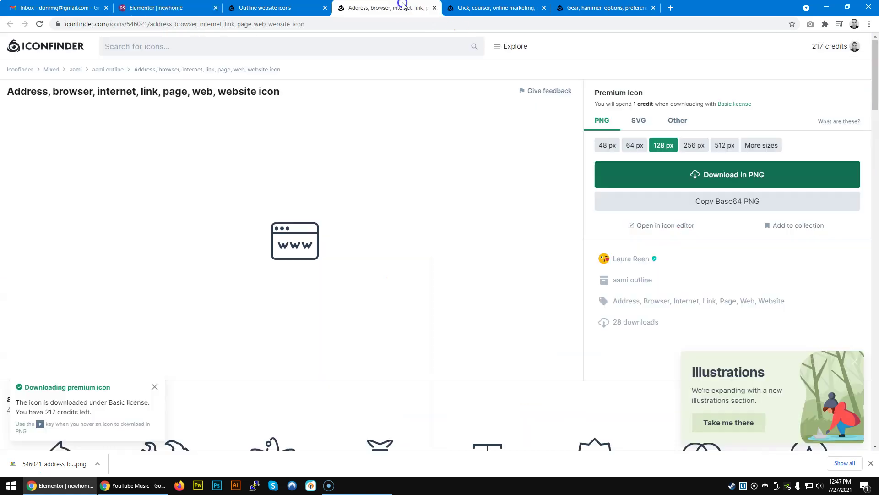
{"action": "left_click", "coordinate": [638, 146]}
{"action": "left_click", "coordinate": [643, 171]}
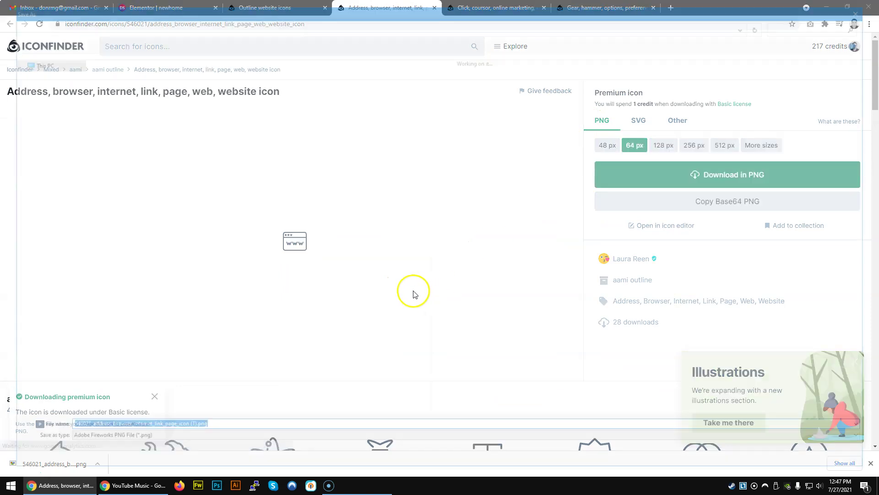
{"action": "left_click", "coordinate": [800, 462]}
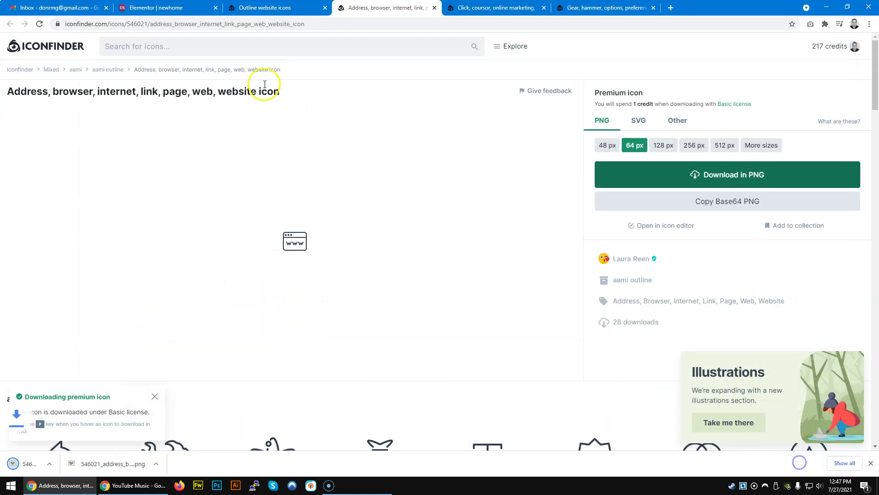
{"action": "left_click", "coordinate": [196, 9]}
Upload the 64 px www icon PNG and insert it into the first card's image widget.
{"action": "left_click", "coordinate": [114, 152]}
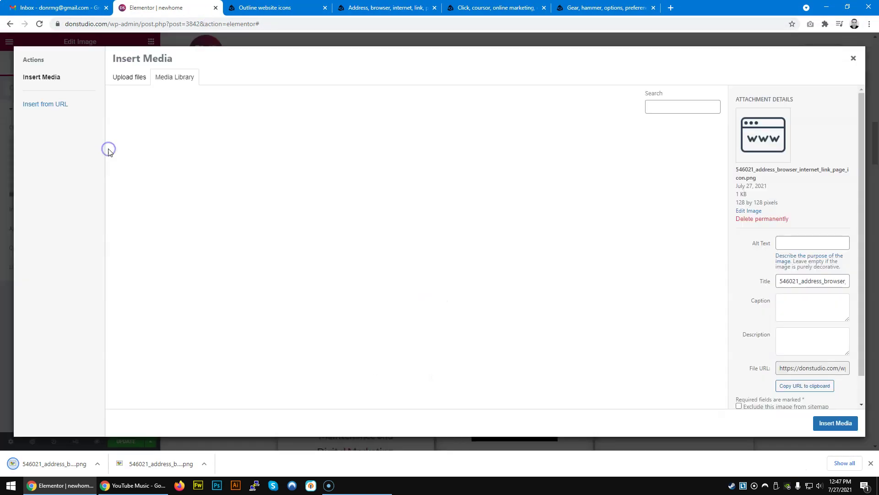
{"action": "left_click", "coordinate": [128, 77]}
{"action": "left_click", "coordinate": [480, 239]}
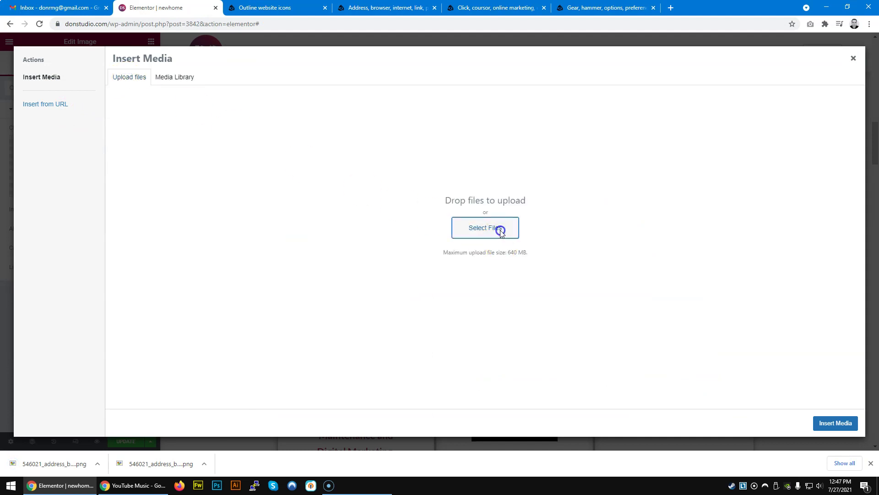
{"action": "left_click", "coordinate": [170, 117]}
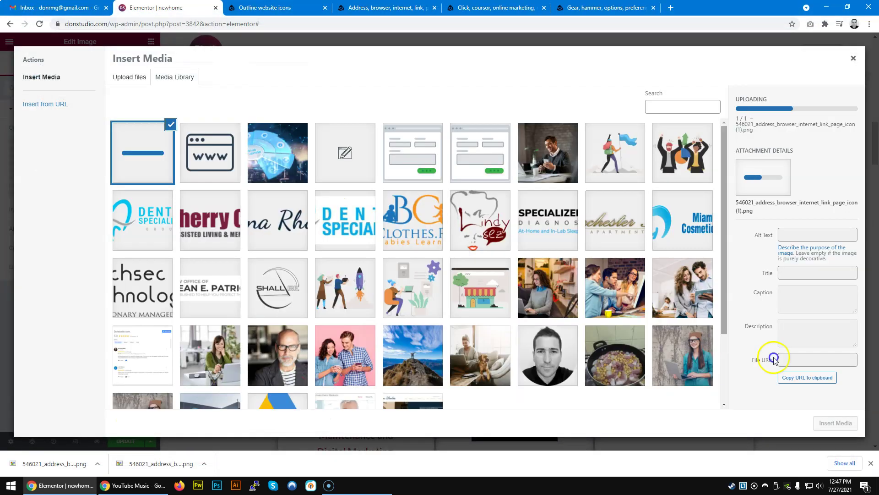
{"action": "left_click", "coordinate": [829, 423]}
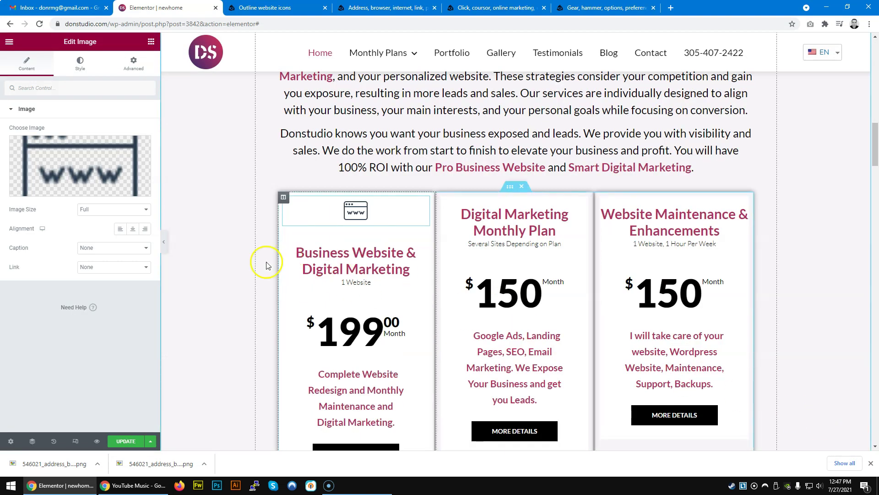
{"action": "scroll", "coordinate": [257, 270], "scroll_direction": "down", "scroll_amount": 3}
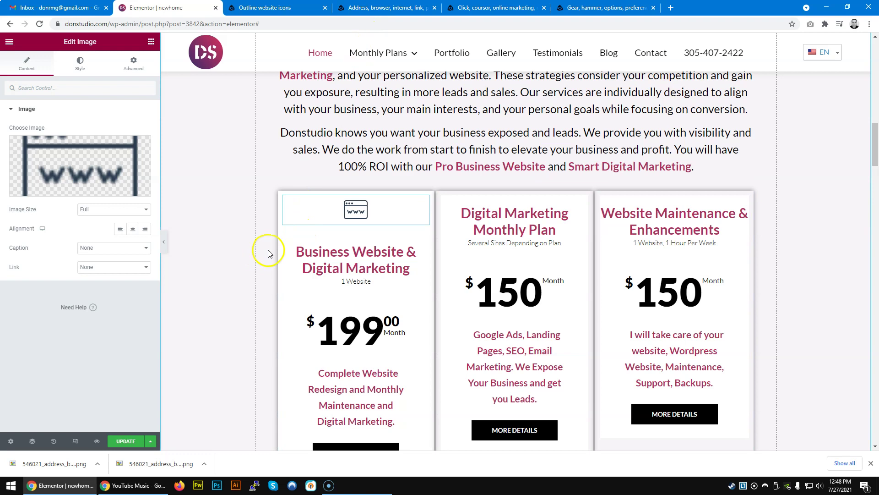
Swap the first card's image back to the larger www icon from the media library.
{"action": "left_click", "coordinate": [86, 165]}
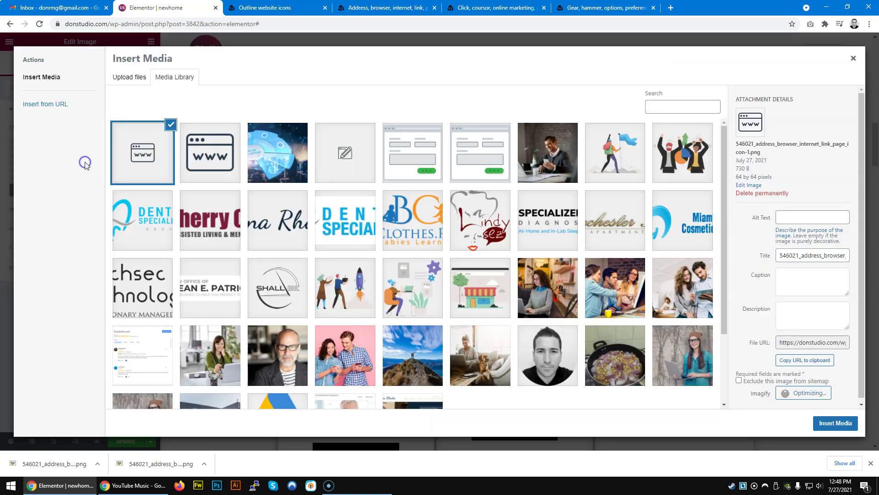
{"action": "left_click", "coordinate": [202, 160]}
{"action": "left_click", "coordinate": [835, 423]}
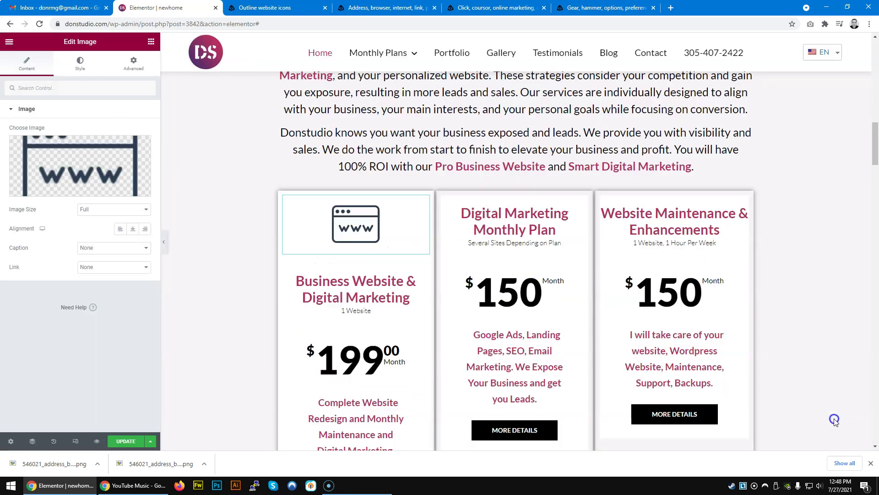
{"action": "scroll", "coordinate": [196, 334], "scroll_direction": "down", "scroll_amount": 4}
{"action": "scroll", "coordinate": [198, 333], "scroll_direction": "up", "scroll_amount": 4}
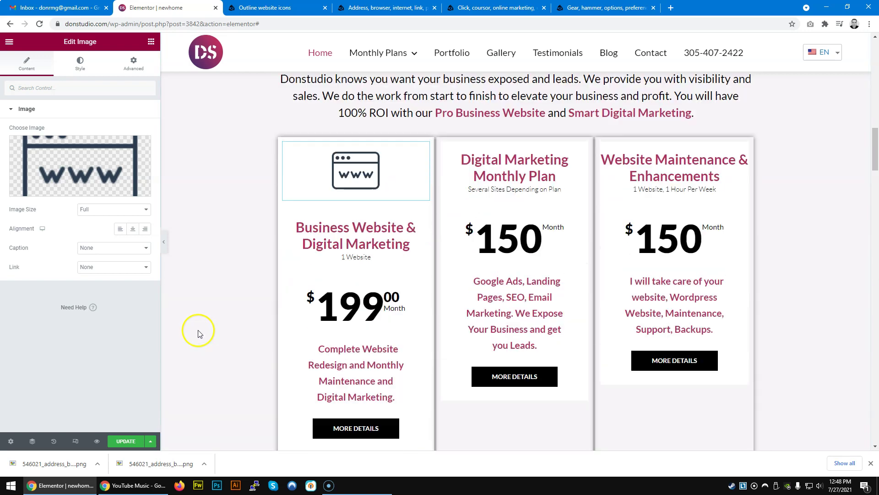
{"action": "scroll", "coordinate": [197, 333], "scroll_direction": "up", "scroll_amount": 5}
{"action": "scroll", "coordinate": [197, 334], "scroll_direction": "down", "scroll_amount": 4}
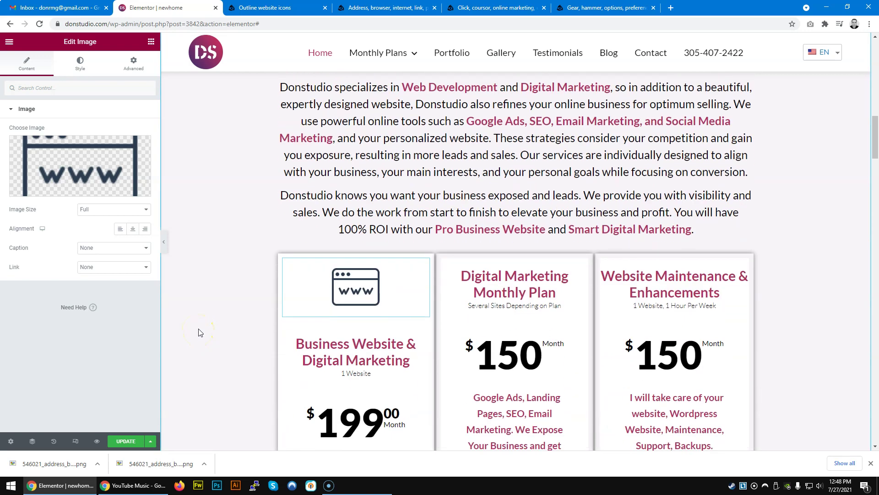
{"action": "scroll", "coordinate": [231, 314], "scroll_direction": "up", "scroll_amount": 3}
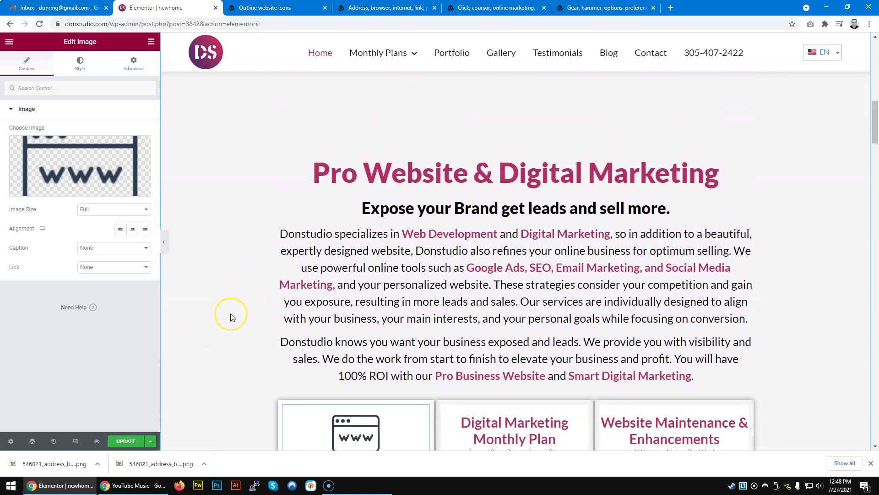
{"action": "scroll", "coordinate": [233, 316], "scroll_direction": "up", "scroll_amount": 10}
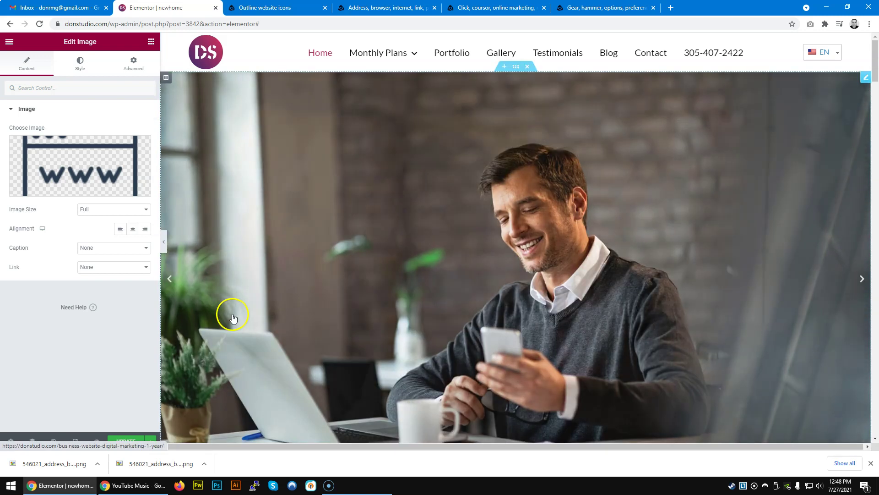
{"action": "scroll", "coordinate": [233, 316], "scroll_direction": "down", "scroll_amount": 9}
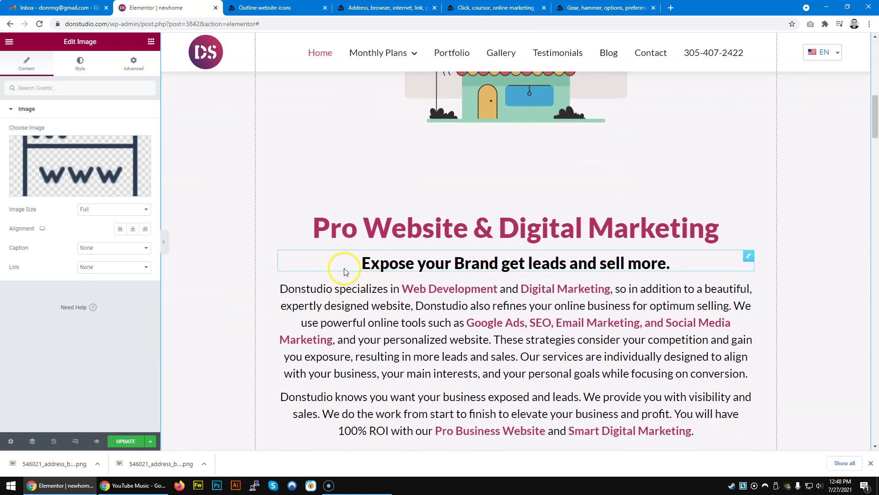
{"action": "scroll", "coordinate": [220, 339], "scroll_direction": "up", "scroll_amount": 6}
{"action": "scroll", "coordinate": [220, 340], "scroll_direction": "down", "scroll_amount": 6}
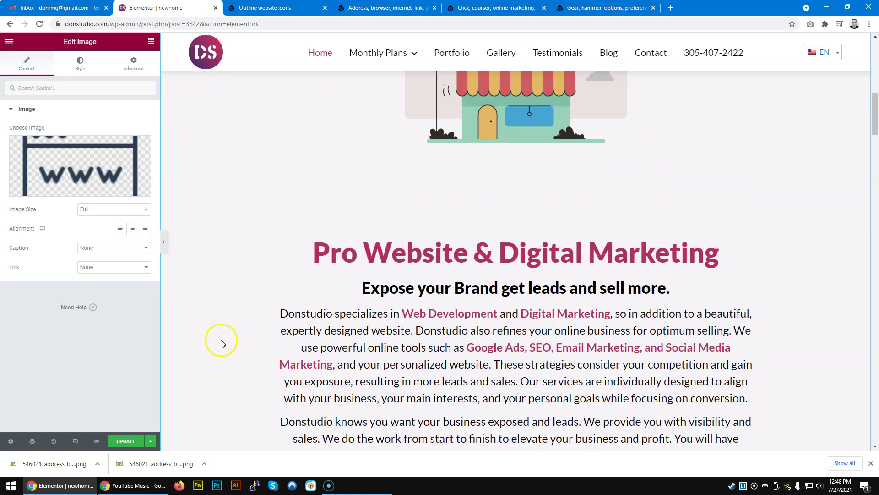
{"action": "scroll", "coordinate": [326, 320], "scroll_direction": "up", "scroll_amount": 8}
{"action": "scroll", "coordinate": [326, 319], "scroll_direction": "up", "scroll_amount": 4}
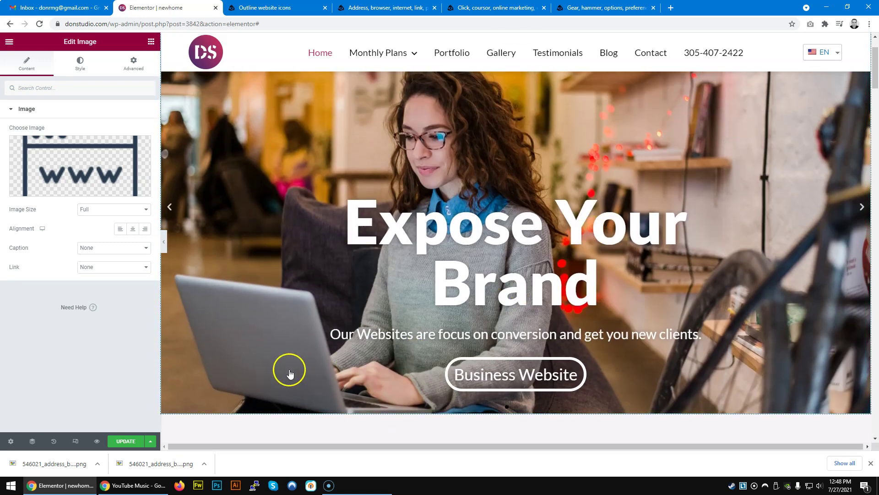
{"action": "scroll", "coordinate": [226, 373], "scroll_direction": "down", "scroll_amount": 10}
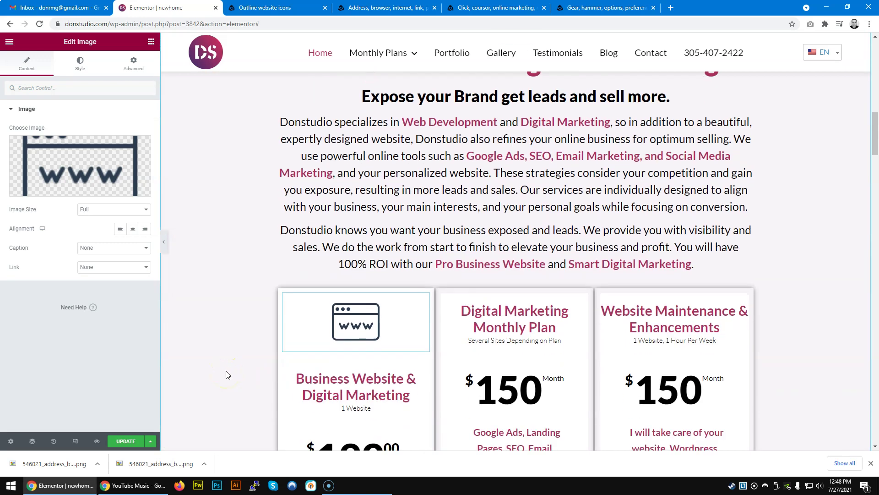
Download the click-target cursor icon as a 128 px PNG into Downloads.
{"action": "left_click", "coordinate": [473, 9]}
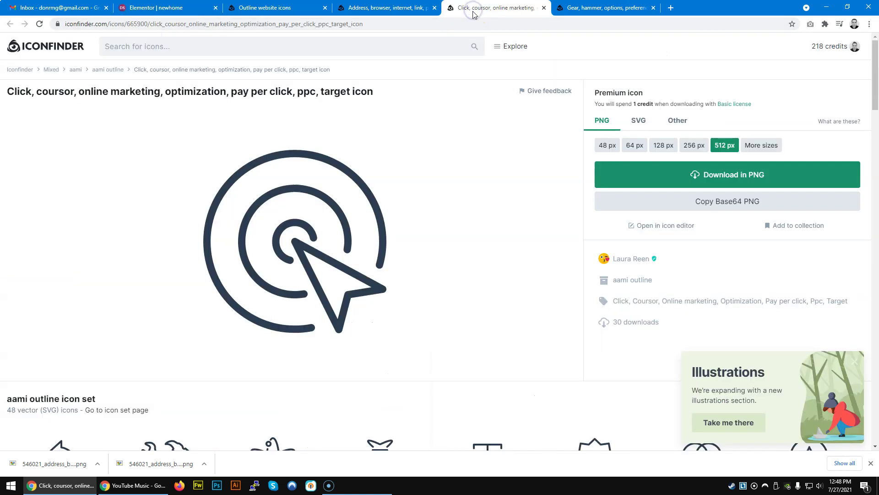
{"action": "left_click", "coordinate": [666, 148]}
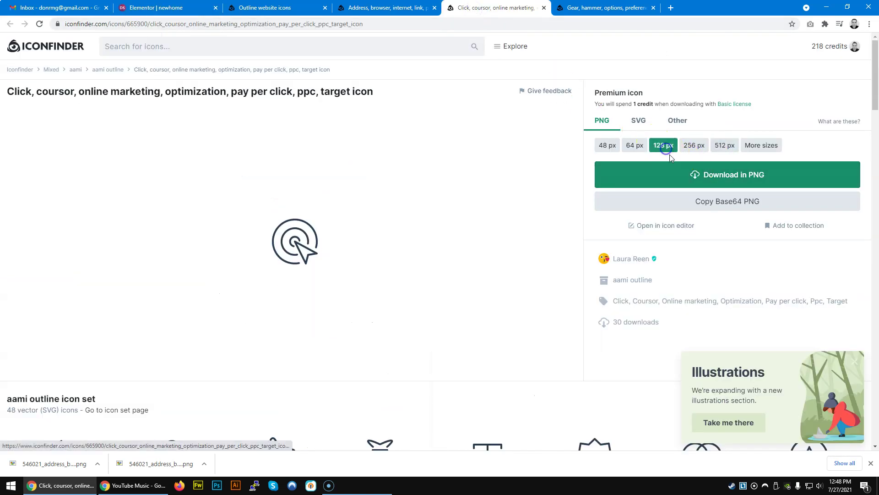
{"action": "left_click", "coordinate": [680, 179]}
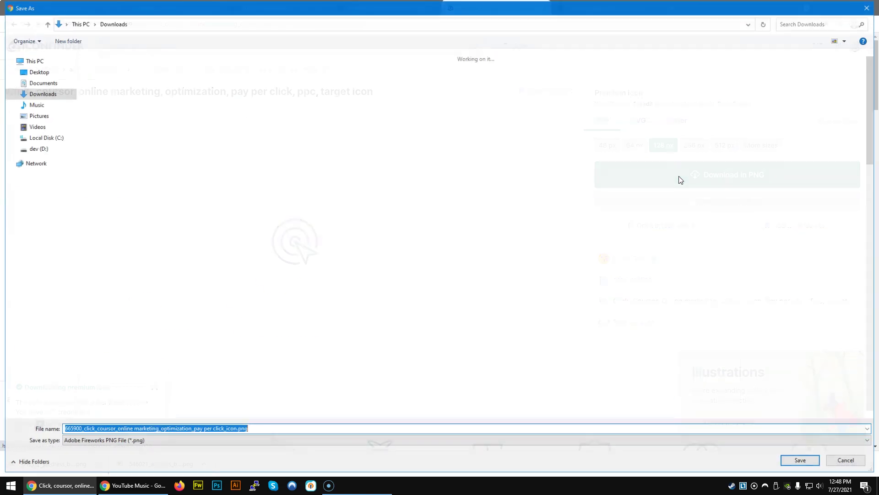
{"action": "left_click", "coordinate": [801, 461]}
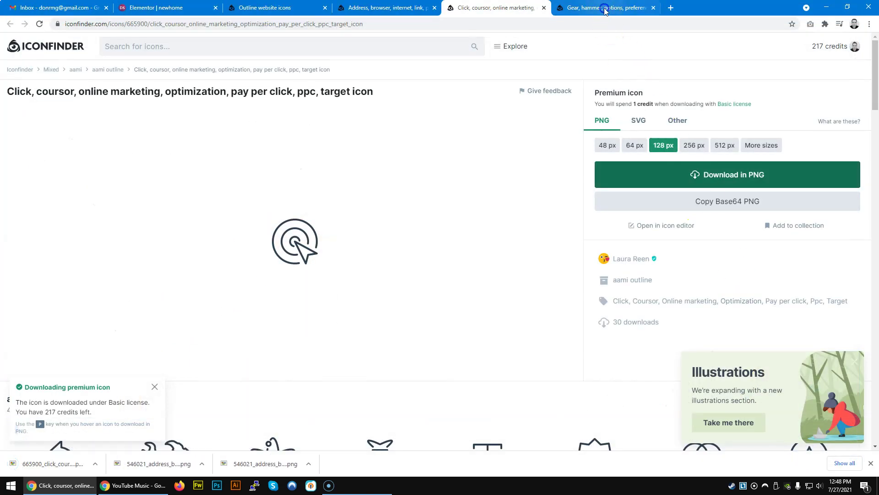
Download the gear-and-hammer tools icon as a 128 px PNG into Downloads.
{"action": "left_click", "coordinate": [604, 8]}
{"action": "left_click", "coordinate": [664, 145]}
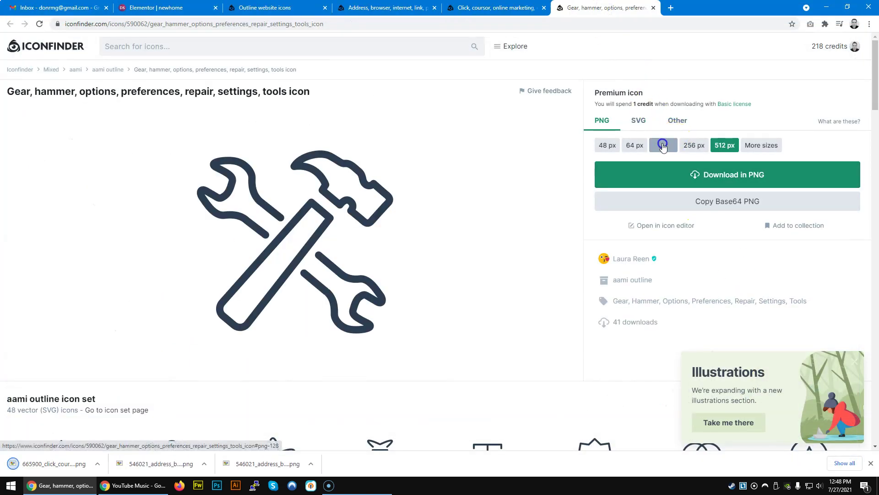
{"action": "left_click", "coordinate": [674, 178]}
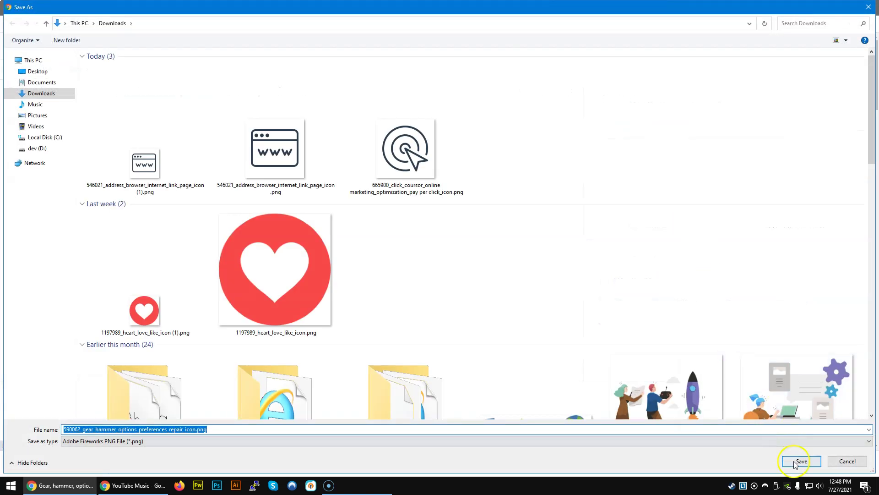
{"action": "left_click", "coordinate": [795, 462]}
{"action": "left_click", "coordinate": [182, 10]}
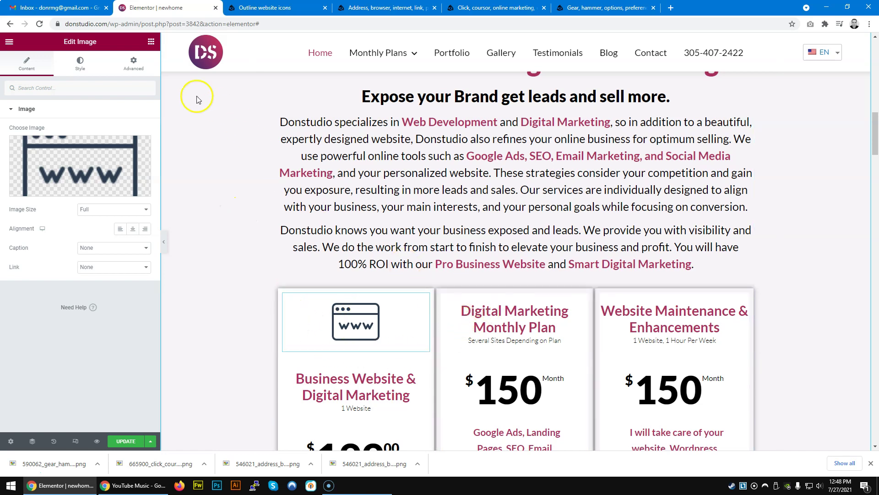
Drop Image widgets atop the Digital Marketing Monthly Plan and Website Maintenance & Enhancements cards.
{"action": "left_click", "coordinate": [147, 68]}
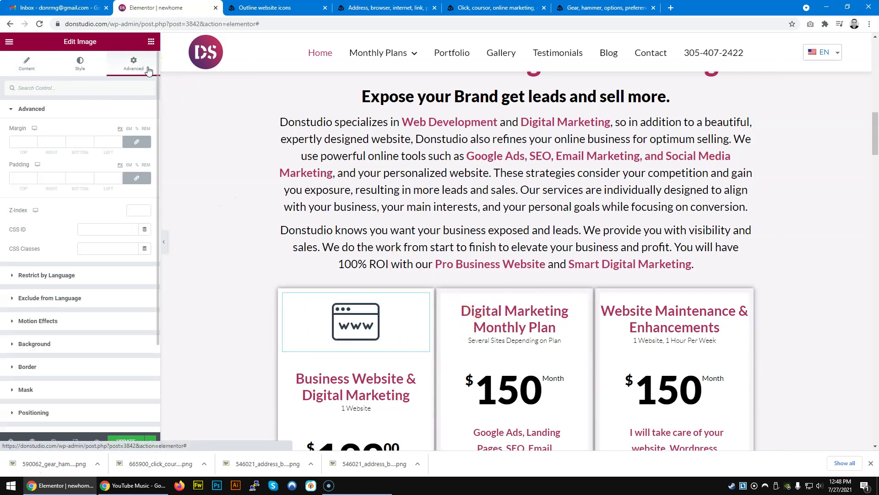
{"action": "left_click", "coordinate": [151, 42]}
{"action": "left_click_drag", "start_coordinate": [63, 165], "coordinate": [553, 294]}
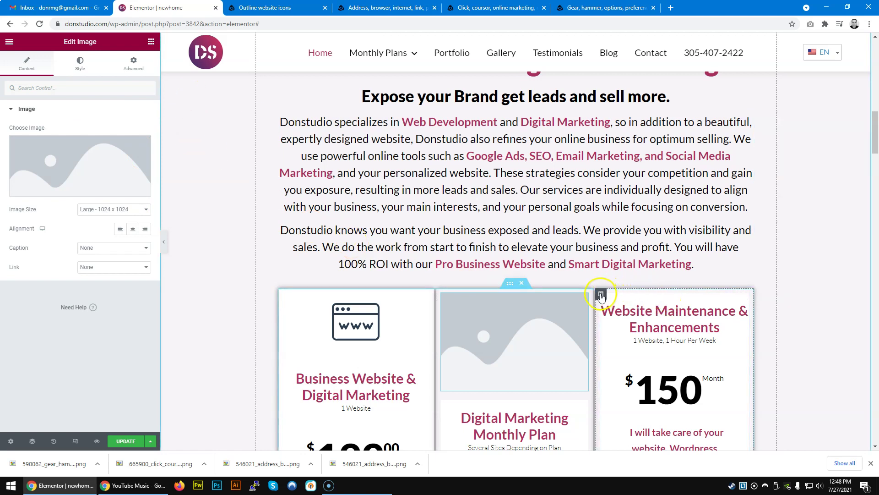
{"action": "left_click", "coordinate": [150, 42]}
{"action": "left_click_drag", "start_coordinate": [42, 172], "coordinate": [703, 305]}
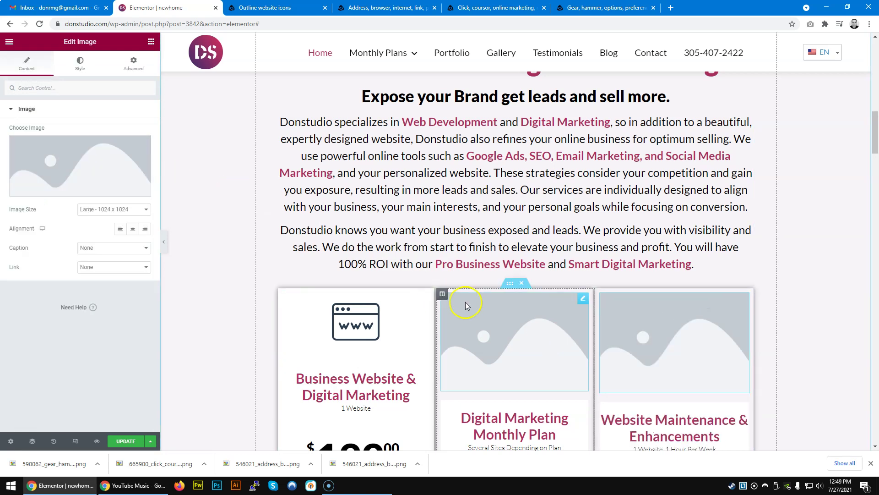
Upload the target-cursor and gear-and-hammer PNGs together and insert the target icon into the middle card.
{"action": "left_click", "coordinate": [505, 317]}
{"action": "left_click", "coordinate": [87, 158]}
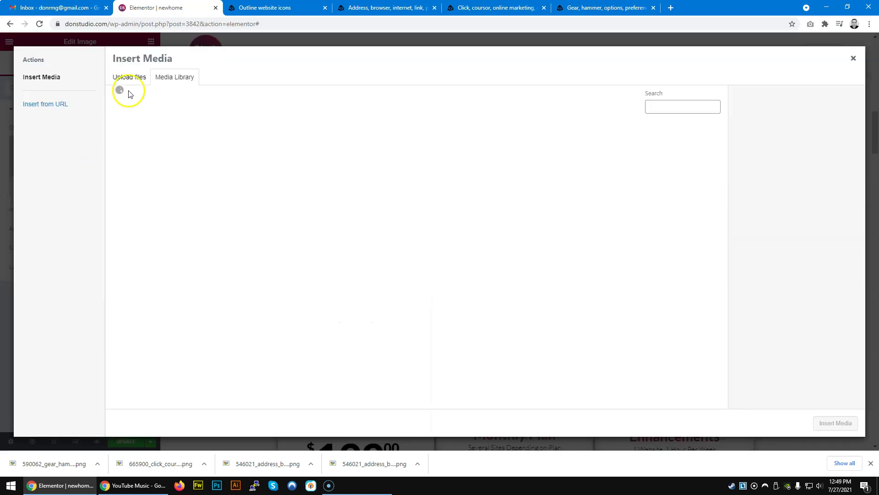
{"action": "left_click", "coordinate": [464, 229]}
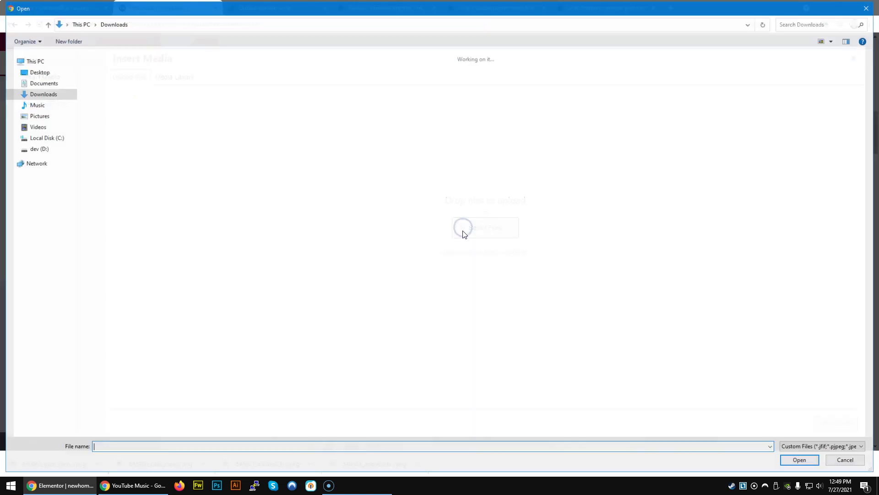
{"action": "left_click", "coordinate": [407, 117]}
{"action": "left_click", "coordinate": [535, 96], "text": "ctrl"}
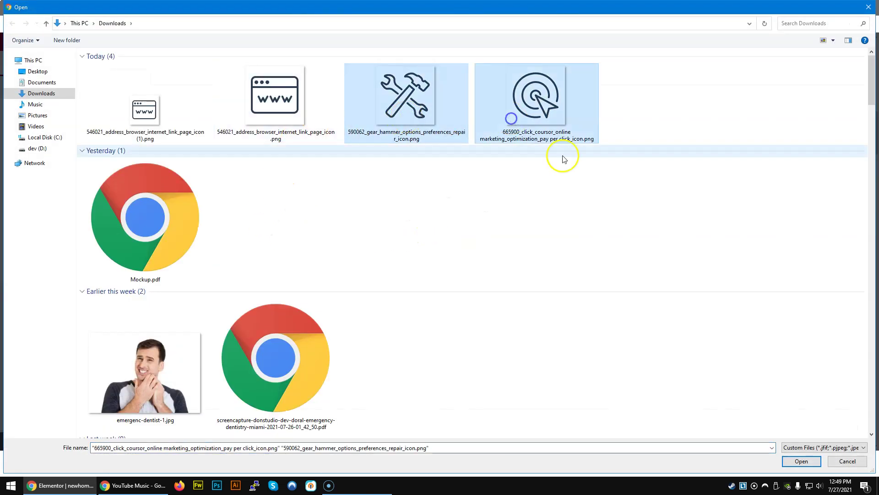
{"action": "left_click", "coordinate": [802, 460]}
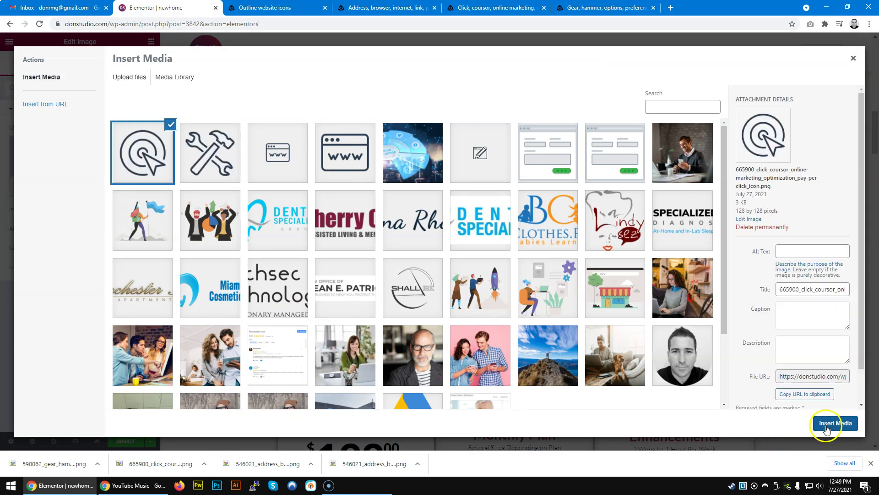
{"action": "left_click", "coordinate": [829, 426]}
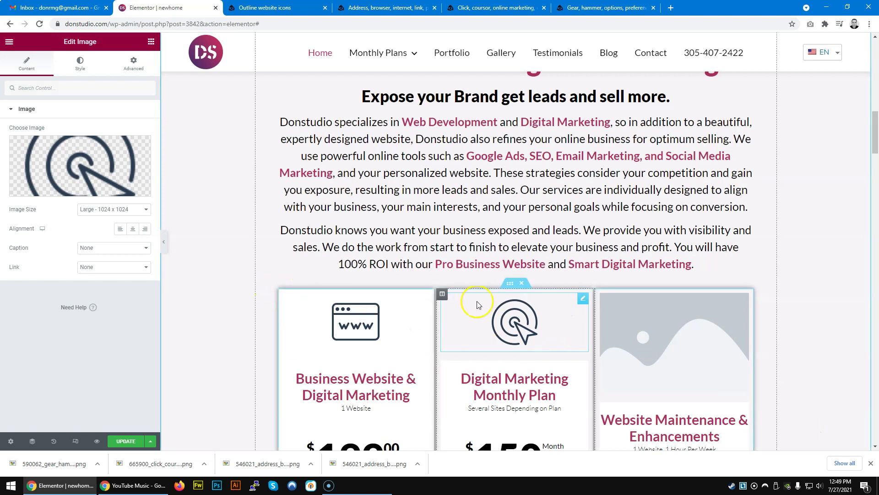
{"action": "left_click", "coordinate": [443, 294]}
Set the Digital Marketing card column's background to Classic colour and update the page.
{"action": "left_click", "coordinate": [80, 64]}
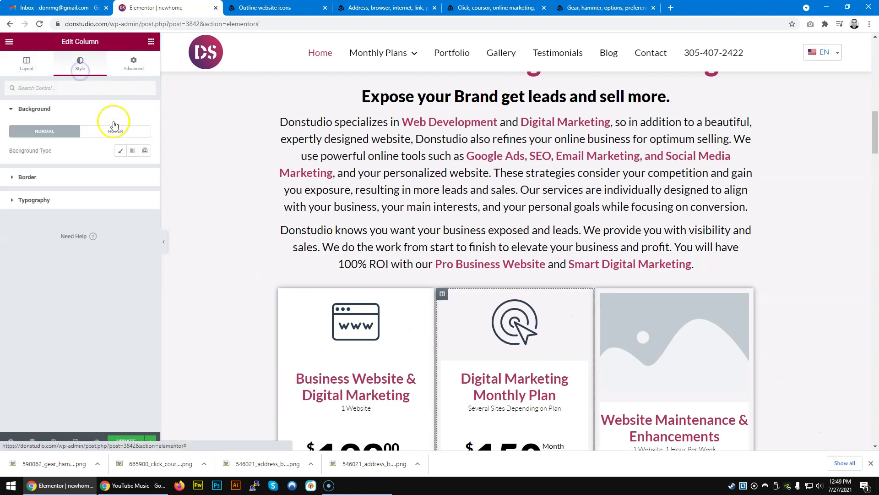
{"action": "left_click", "coordinate": [120, 151]}
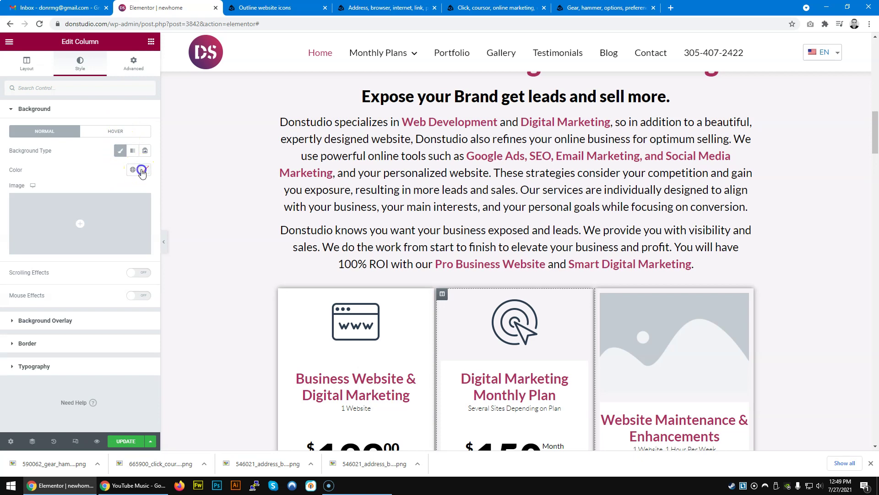
{"action": "left_click", "coordinate": [142, 171]}
{"action": "left_click", "coordinate": [114, 446]}
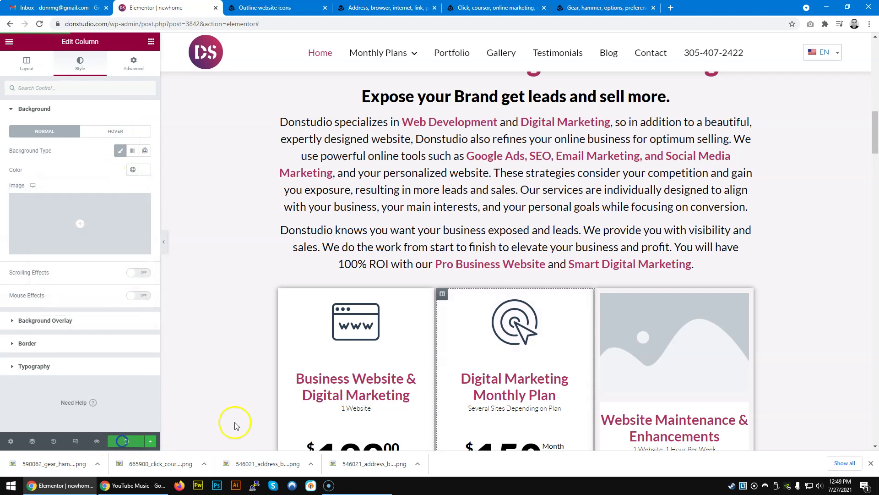
Select the third pricing card's empty image widget.
{"action": "scroll", "coordinate": [641, 362], "scroll_direction": "down", "scroll_amount": 6}
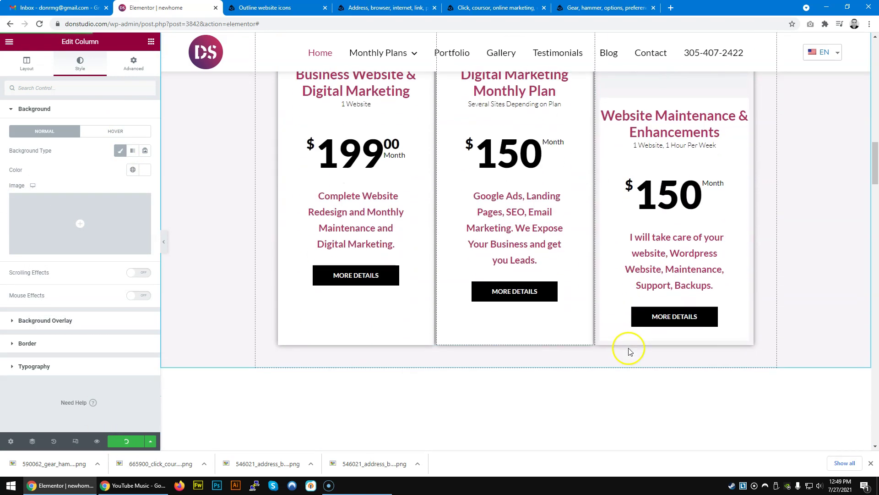
{"action": "scroll", "coordinate": [632, 338], "scroll_direction": "up", "scroll_amount": 5}
{"action": "left_click", "coordinate": [650, 267]}
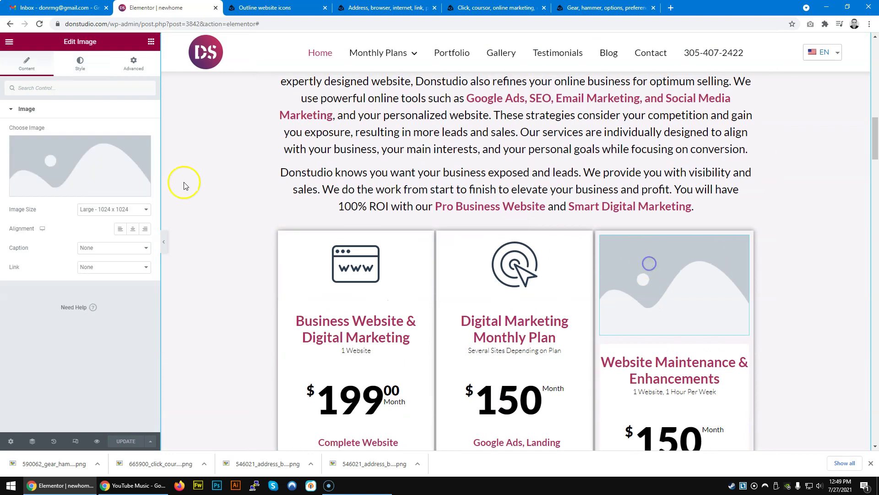
Insert the gear-and-hammer icon from the Media Library as the third card's image.
{"action": "left_click", "coordinate": [82, 157]}
{"action": "left_click", "coordinate": [135, 82]}
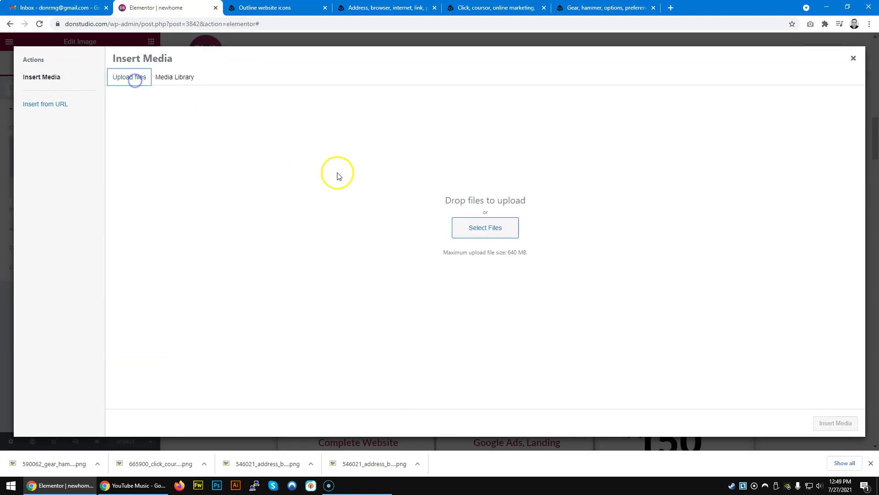
{"action": "left_click", "coordinate": [183, 79]}
{"action": "left_click", "coordinate": [156, 155]}
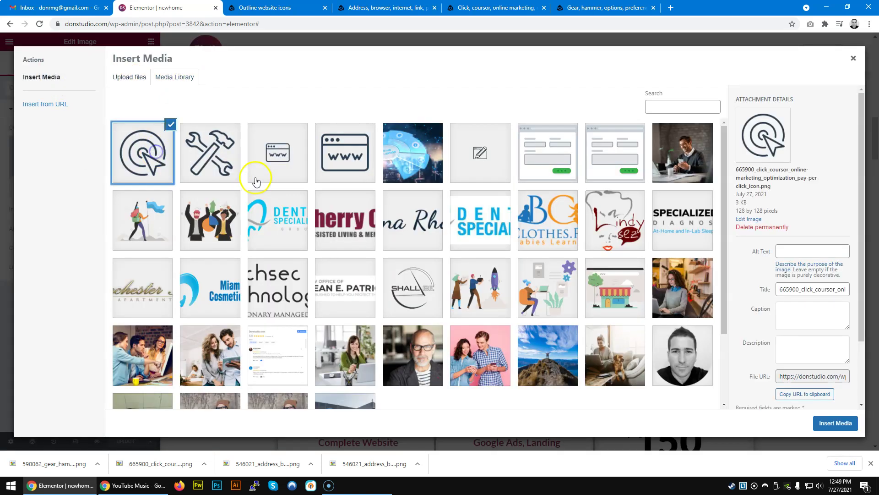
{"action": "left_click", "coordinate": [218, 167]}
{"action": "left_click", "coordinate": [835, 423]}
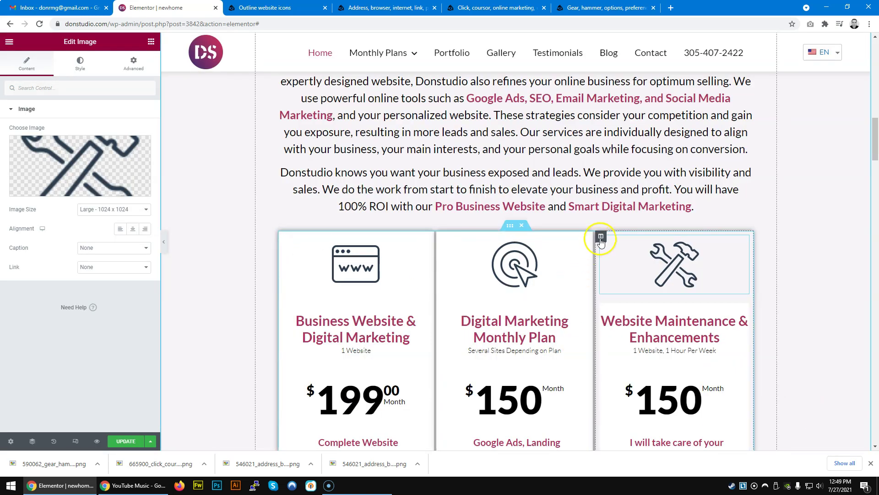
{"action": "left_click", "coordinate": [600, 236]}
{"action": "left_click", "coordinate": [86, 62]}
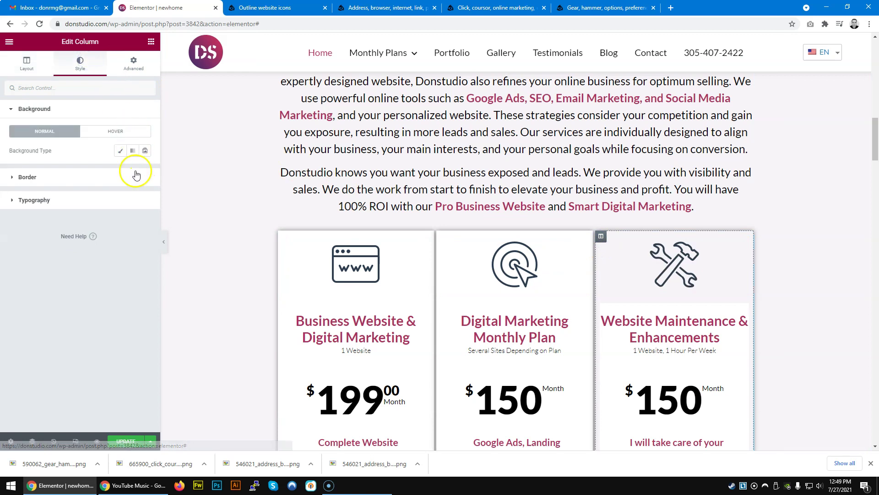
Clear the Website Maintenance card column's pink background colour and update the page.
{"action": "left_click", "coordinate": [120, 150]}
{"action": "left_click", "coordinate": [144, 170]}
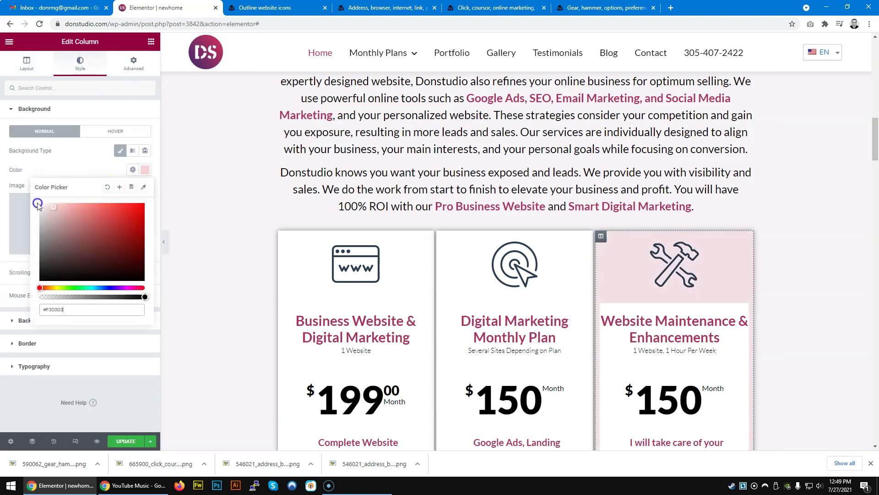
{"action": "left_click", "coordinate": [123, 441]}
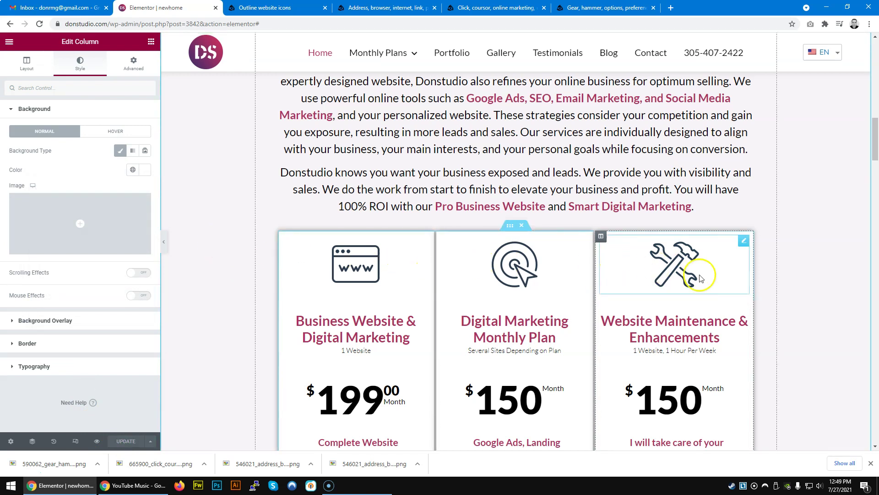
{"action": "scroll", "coordinate": [781, 295], "scroll_direction": "down", "scroll_amount": 5}
{"action": "scroll", "coordinate": [772, 302], "scroll_direction": "up", "scroll_amount": 3}
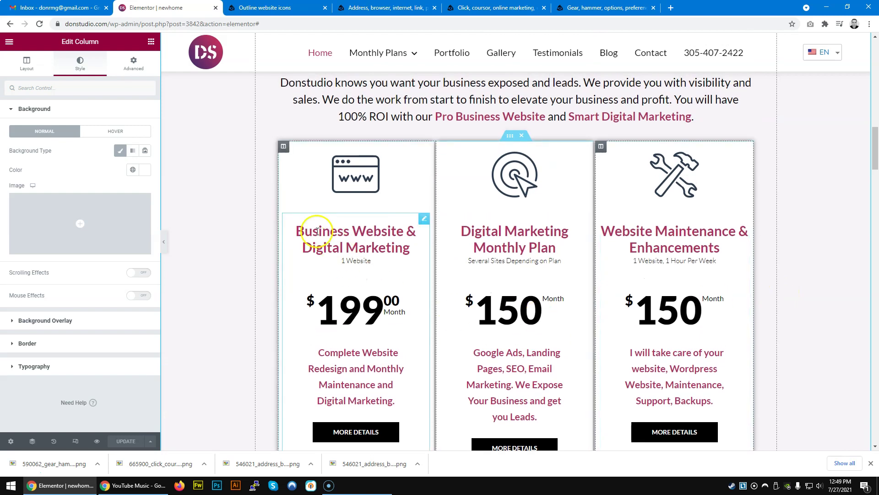
{"action": "left_click", "coordinate": [283, 151]}
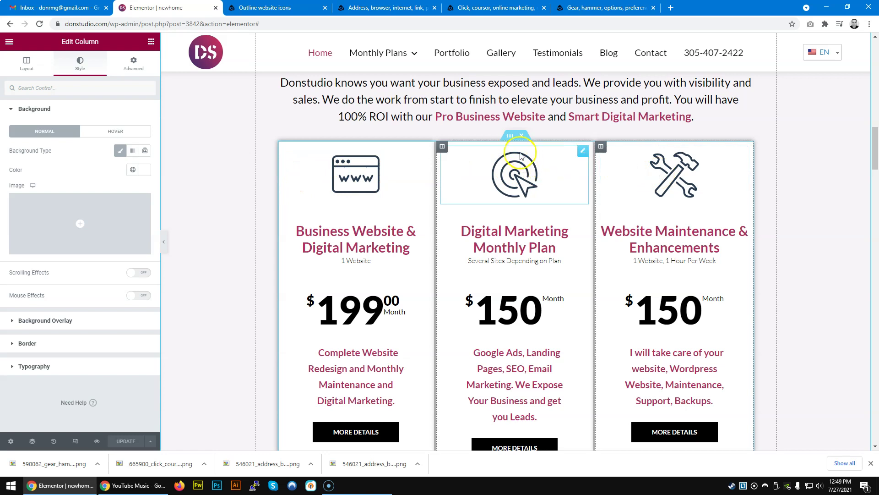
{"action": "left_click", "coordinate": [284, 147]}
Unlink the first card column's padding, set Top to 30 px, and update the page.
{"action": "left_click", "coordinate": [142, 65]}
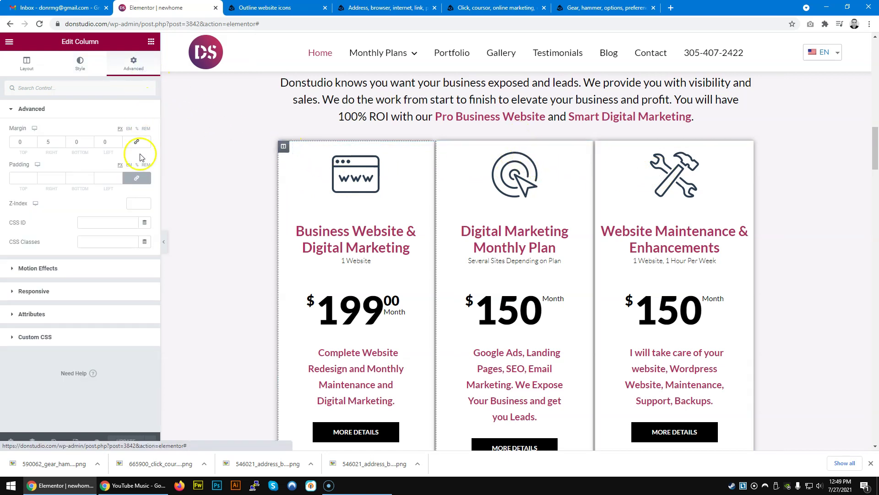
{"action": "left_click", "coordinate": [136, 177]}
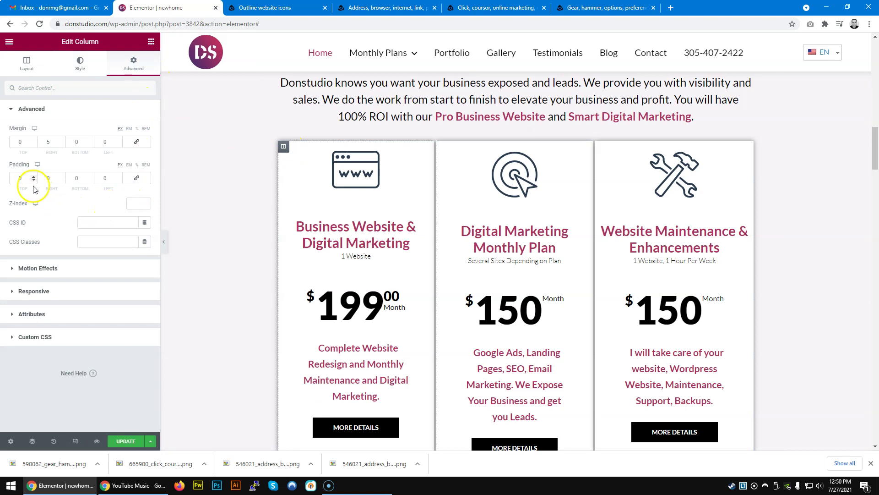
{"action": "type", "text": "10"}
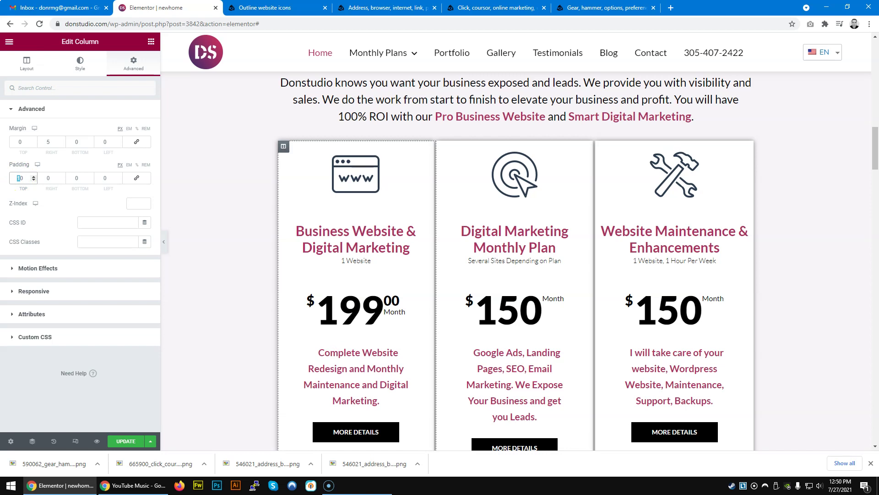
{"action": "type", "text": "2"}
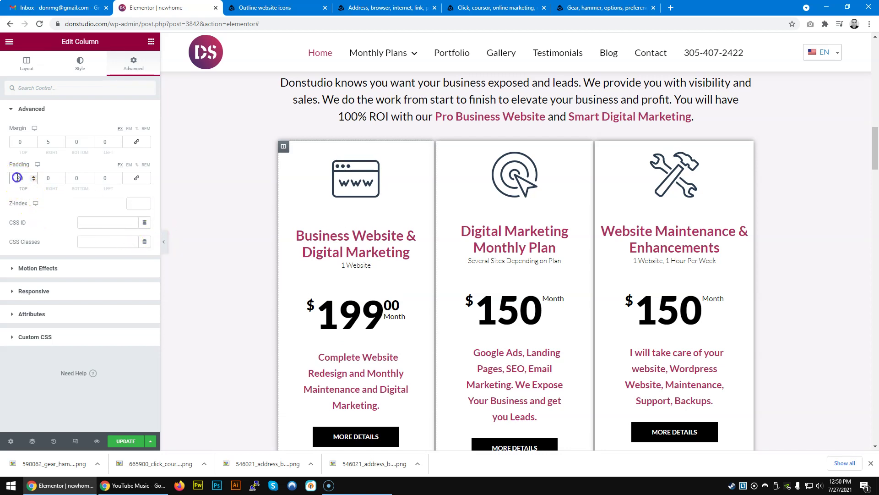
{"action": "type", "text": "3"}
{"action": "left_click", "coordinate": [128, 441]}
{"action": "left_click", "coordinate": [392, 203]}
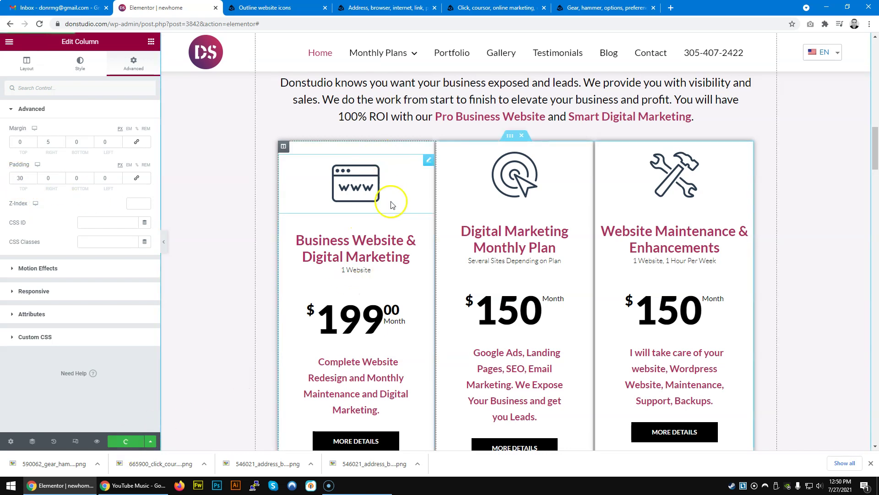
{"action": "scroll", "coordinate": [249, 299], "scroll_direction": "down", "scroll_amount": 3}
{"action": "scroll", "coordinate": [250, 299], "scroll_direction": "up", "scroll_amount": 7}
{"action": "scroll", "coordinate": [250, 299], "scroll_direction": "down", "scroll_amount": 5}
{"action": "scroll", "coordinate": [251, 300], "scroll_direction": "down", "scroll_amount": 1}
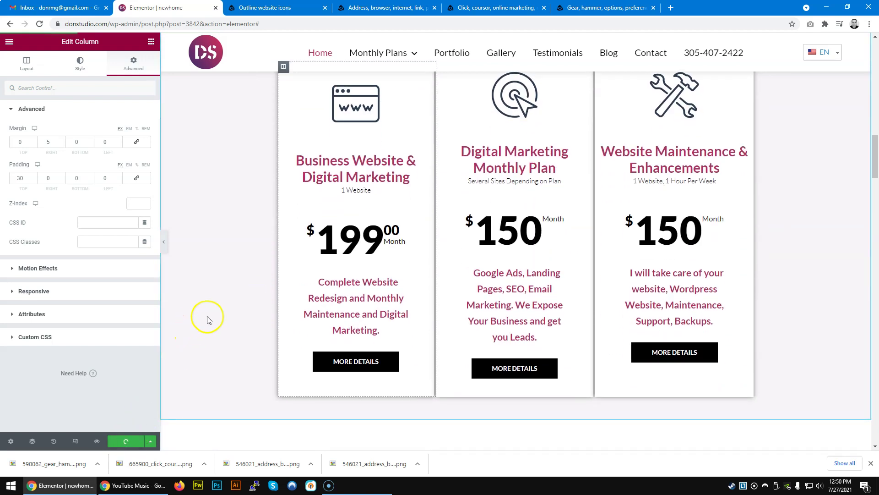
{"action": "scroll", "coordinate": [210, 309], "scroll_direction": "up", "scroll_amount": 4}
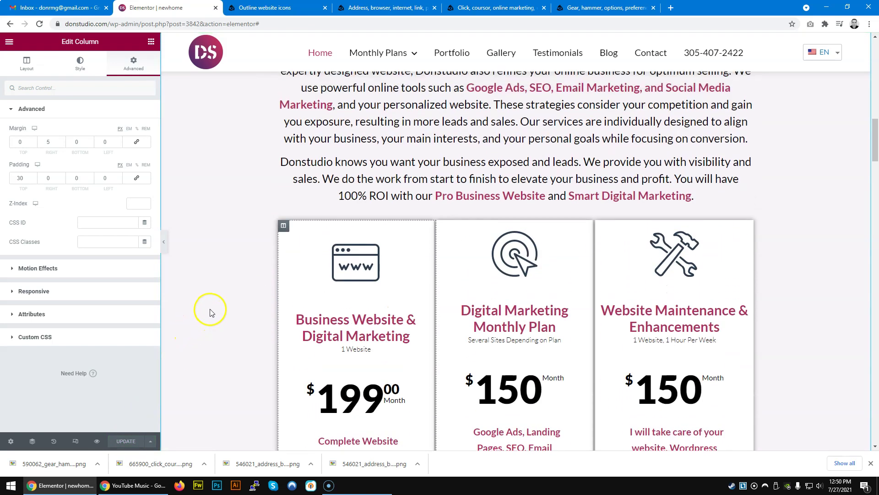
Copy the first card column's style and paste it onto the second card's column.
{"action": "right_click", "coordinate": [284, 229]}
{"action": "left_click", "coordinate": [324, 281]}
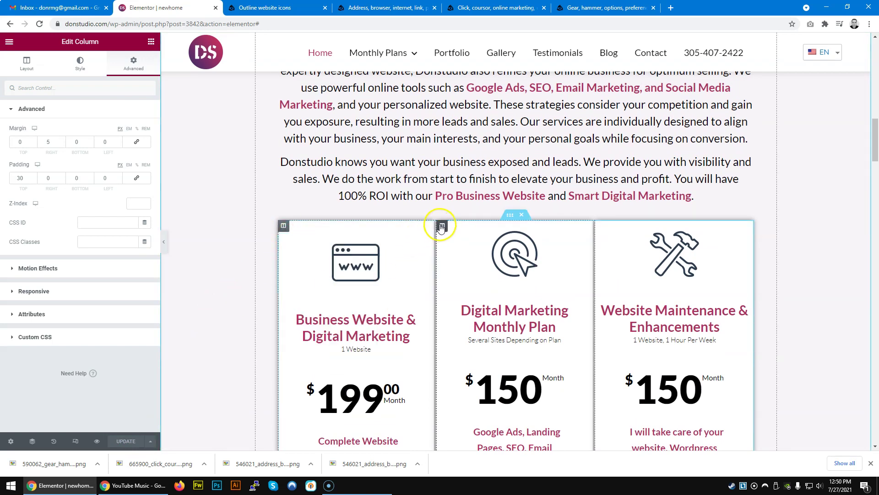
{"action": "right_click", "coordinate": [441, 228]}
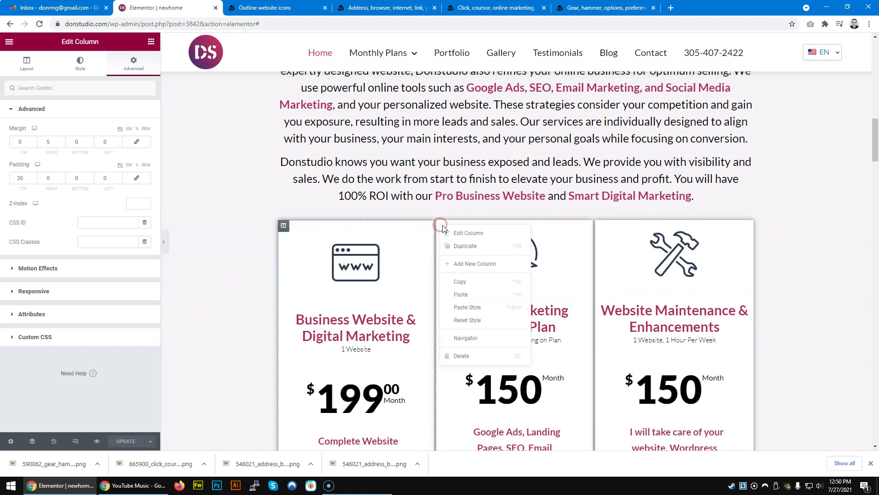
{"action": "left_click", "coordinate": [487, 313]}
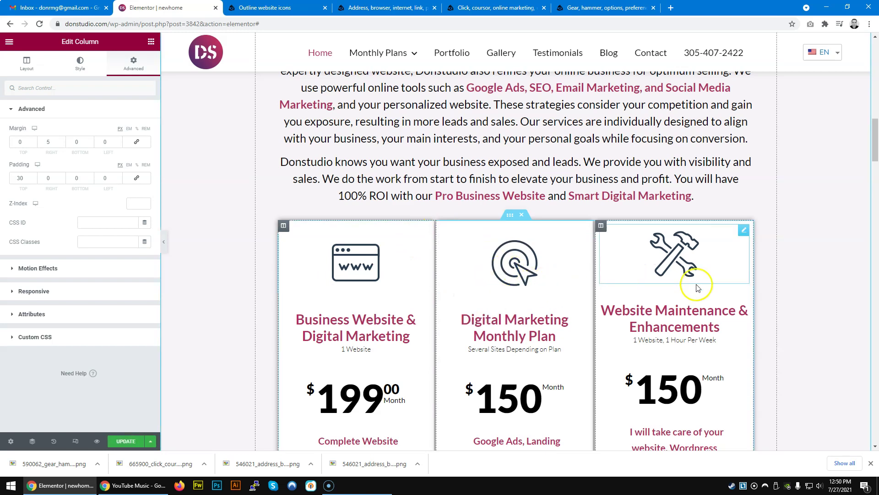
Give the third card's column an unlinked 30 px top padding and update the page.
{"action": "scroll", "coordinate": [806, 306], "scroll_direction": "down", "scroll_amount": 2}
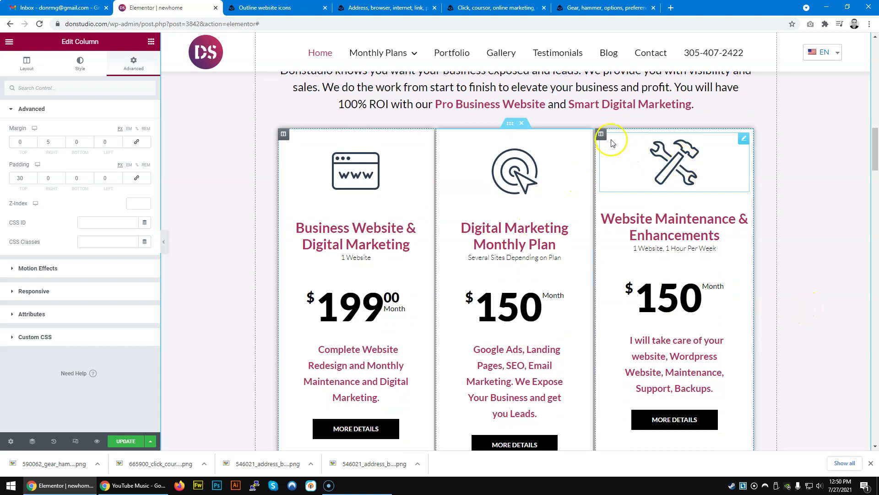
{"action": "left_click", "coordinate": [602, 134]}
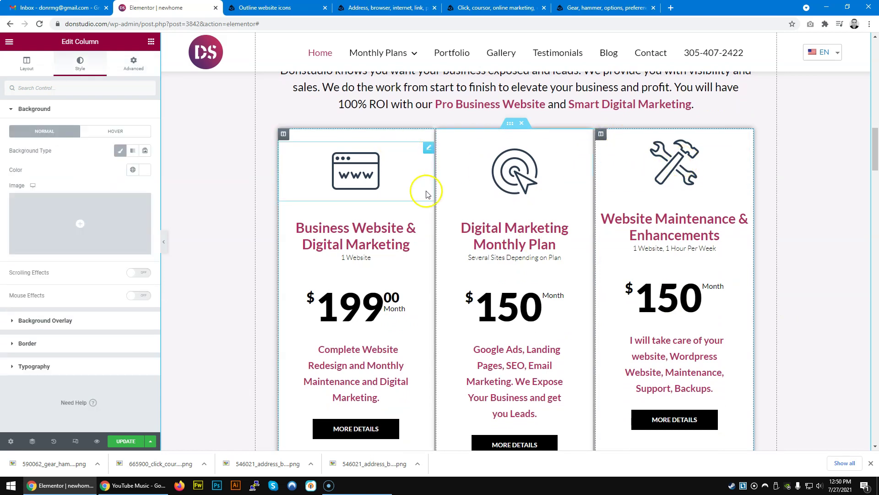
{"action": "left_click", "coordinate": [148, 70]}
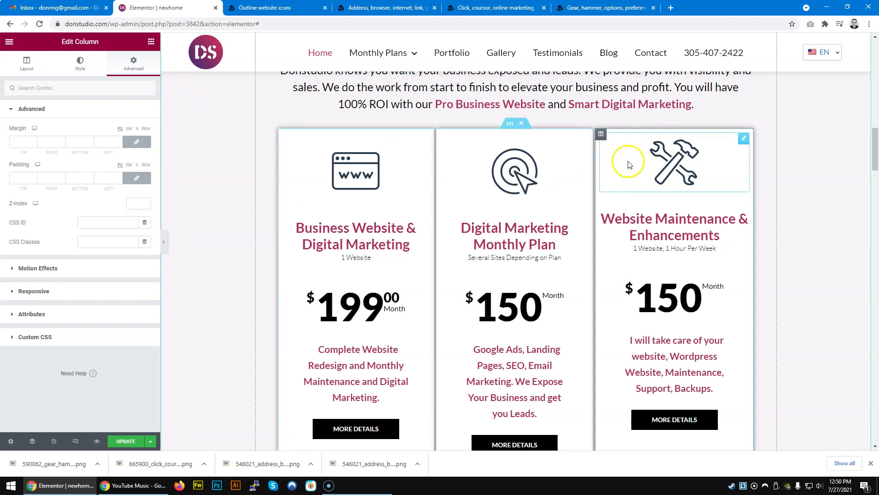
{"action": "left_click", "coordinate": [140, 183]}
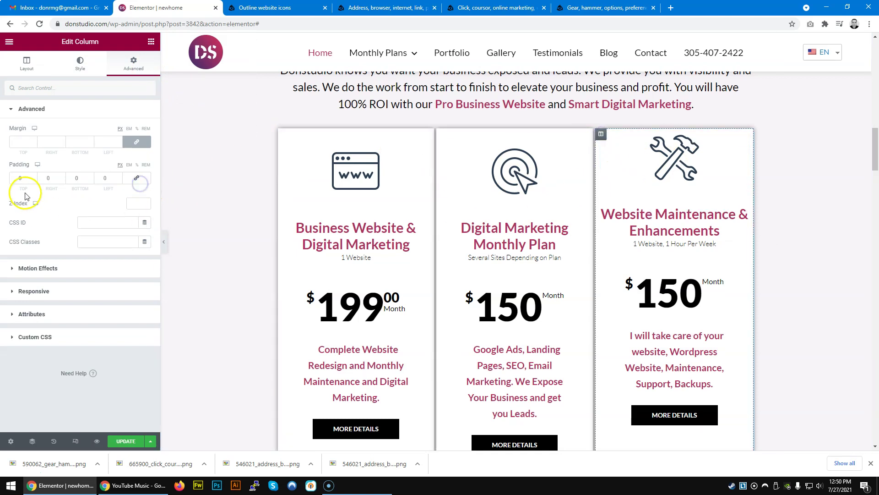
{"action": "type", "text": "30"}
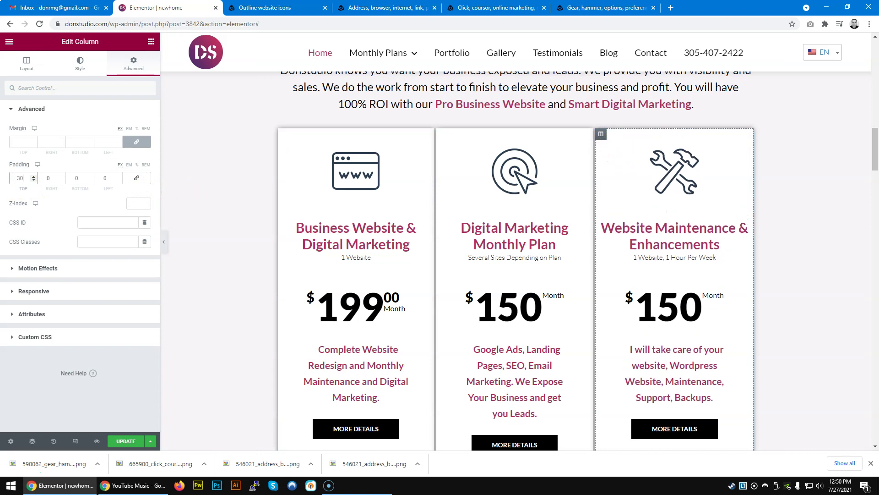
{"action": "left_click", "coordinate": [126, 441]}
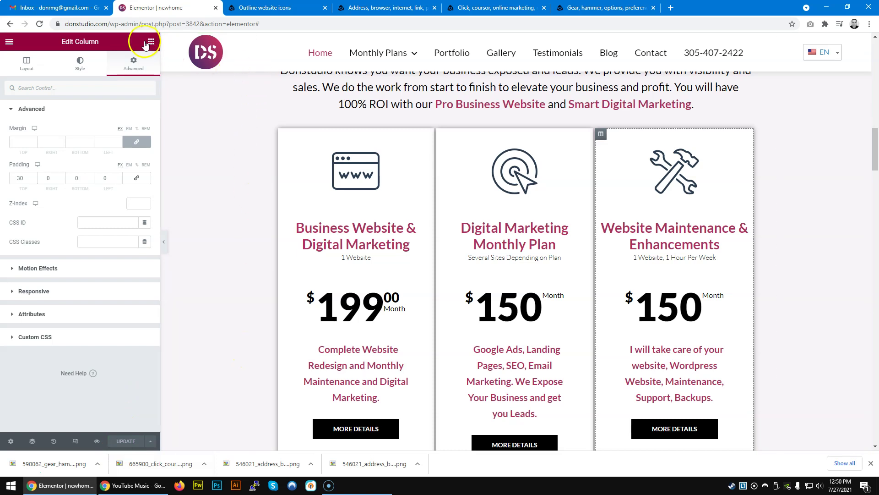
Open the copied donstudio.com address in a new tab placed beside the editor tab.
{"action": "left_click_drag", "start_coordinate": [113, 24], "coordinate": [25, 21]}
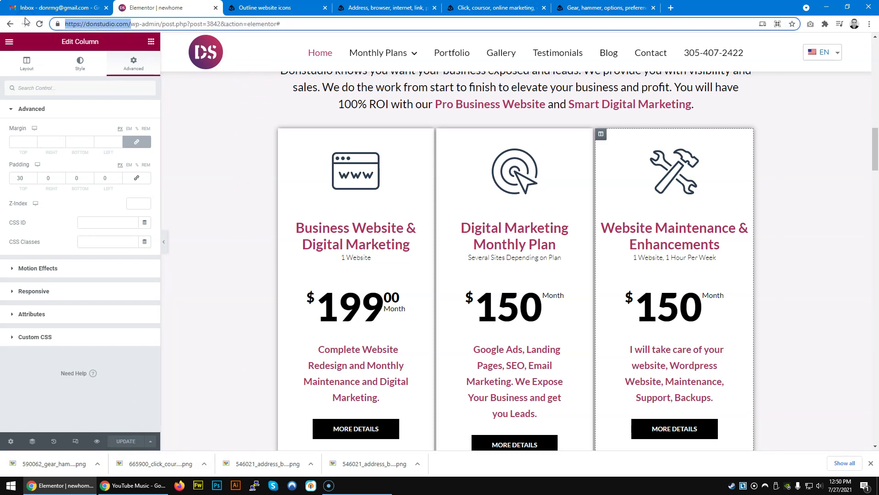
{"action": "key", "text": "ctrl+t"}
{"action": "key", "text": "ctrl+v"}
{"action": "key", "text": "Return"}
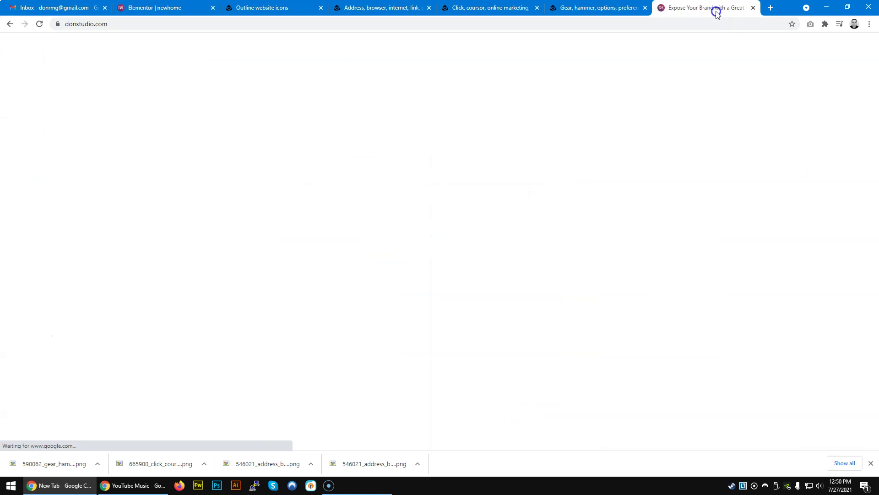
{"action": "left_click_drag", "start_coordinate": [717, 14], "coordinate": [284, 8]}
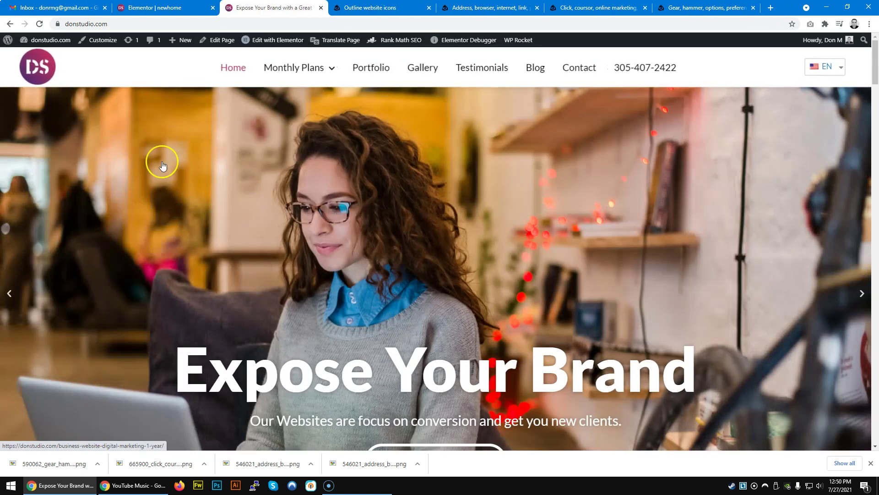
Scroll the live homepage to review the three published pricing cards.
{"action": "scroll", "coordinate": [152, 169], "scroll_direction": "down", "scroll_amount": 15}
{"action": "scroll", "coordinate": [142, 177], "scroll_direction": "down", "scroll_amount": 4}
{"action": "scroll", "coordinate": [142, 178], "scroll_direction": "up", "scroll_amount": 5}
{"action": "scroll", "coordinate": [142, 177], "scroll_direction": "down", "scroll_amount": 7}
{"action": "scroll", "coordinate": [141, 177], "scroll_direction": "down", "scroll_amount": 5}
{"action": "scroll", "coordinate": [151, 177], "scroll_direction": "up", "scroll_amount": 9}
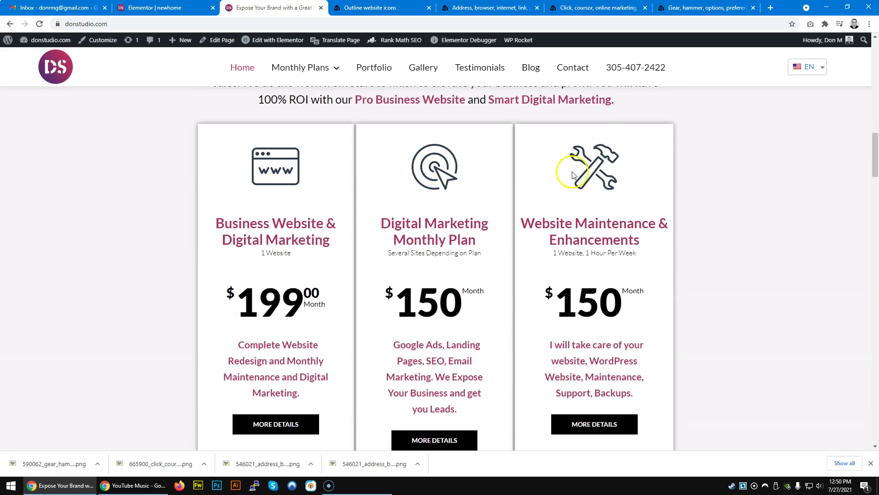
{"action": "scroll", "coordinate": [202, 273], "scroll_direction": "down", "scroll_amount": 5}
{"action": "scroll", "coordinate": [177, 268], "scroll_direction": "up", "scroll_amount": 12}
{"action": "scroll", "coordinate": [177, 271], "scroll_direction": "up", "scroll_amount": 6}
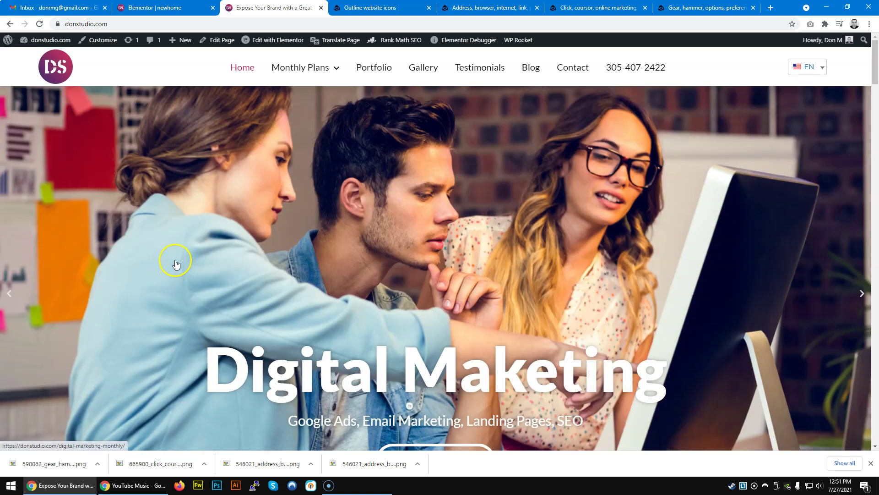